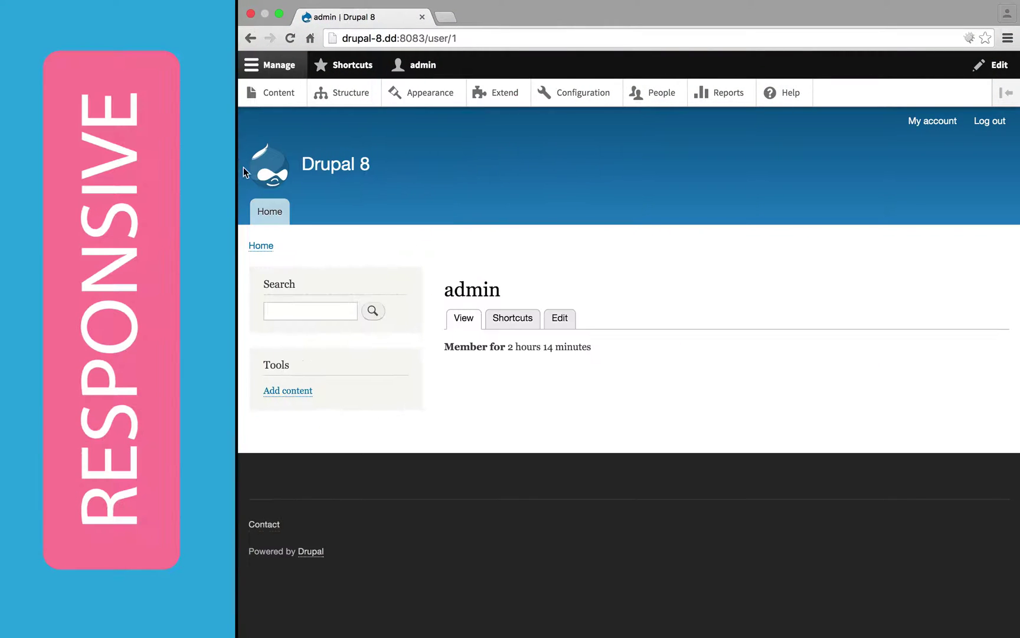
Narrow the browser window and open the Create Article form to watch its layout reflow
left_click_drag(252, 168, 200, 186)
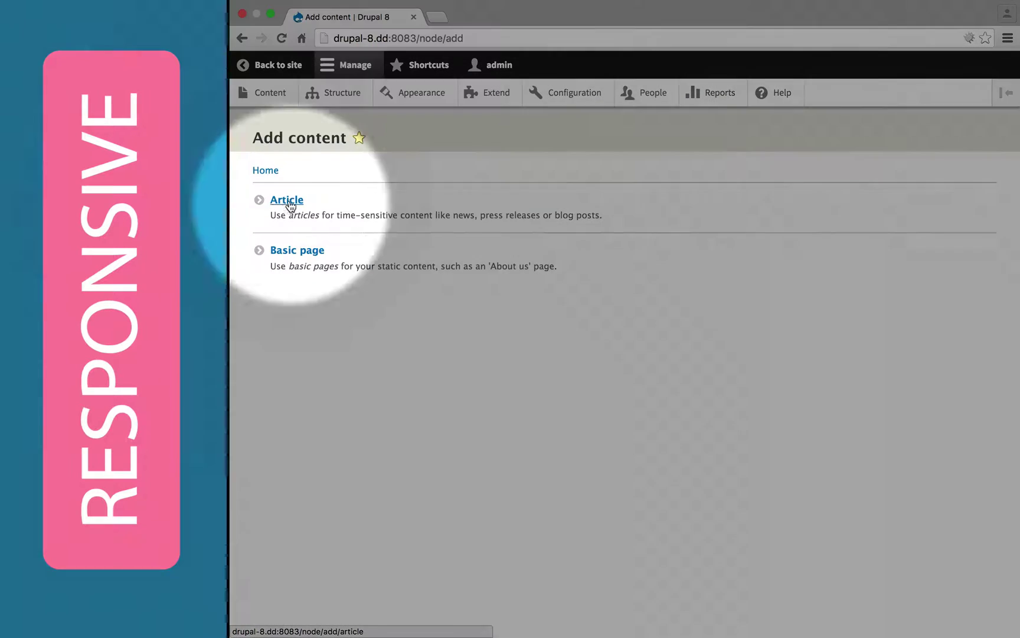
left_click(287, 200)
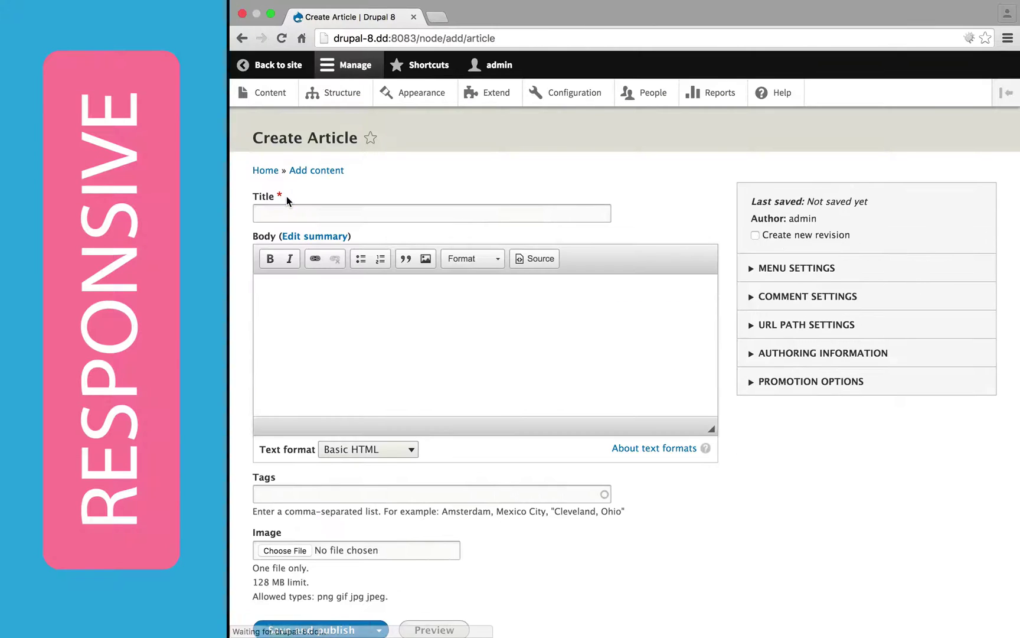
left_click_drag(228, 230, 216, 272)
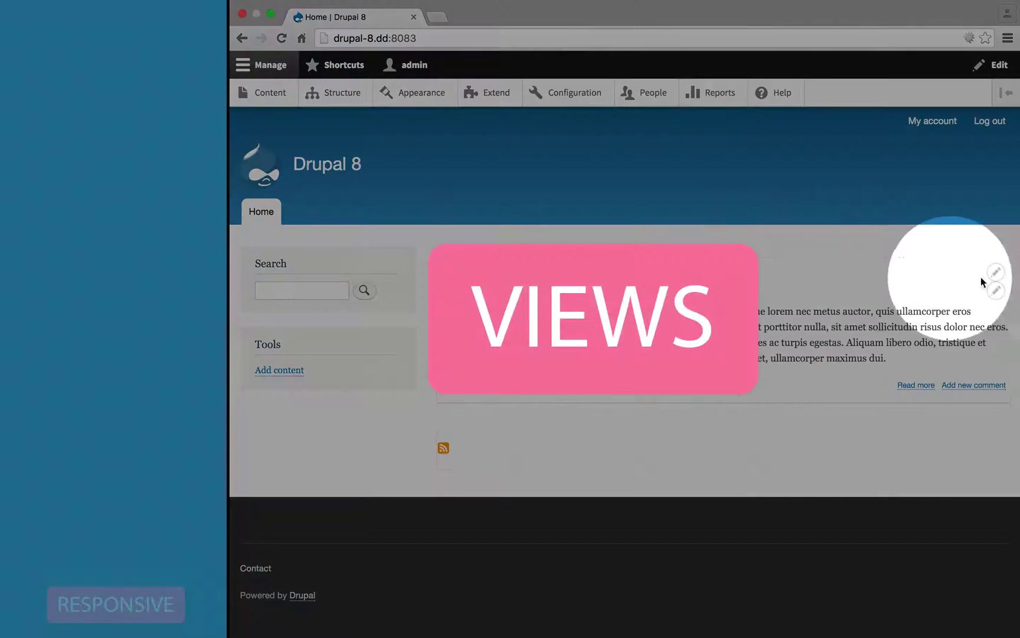
Open the Frontpage view via its contextual Edit view link, then browse Structure's views list
left_click(996, 274)
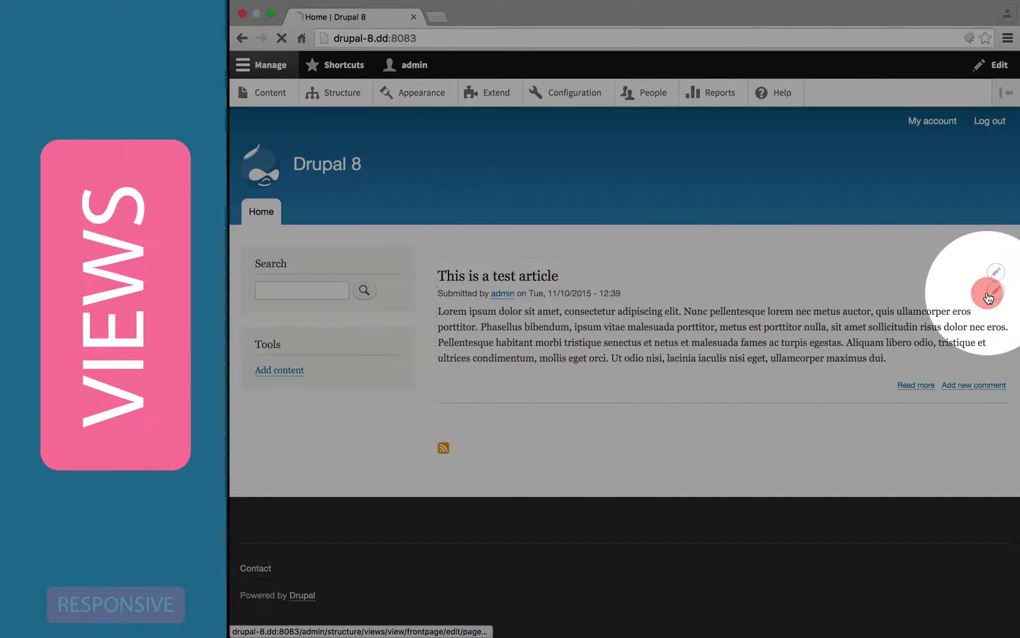
left_click(989, 297)
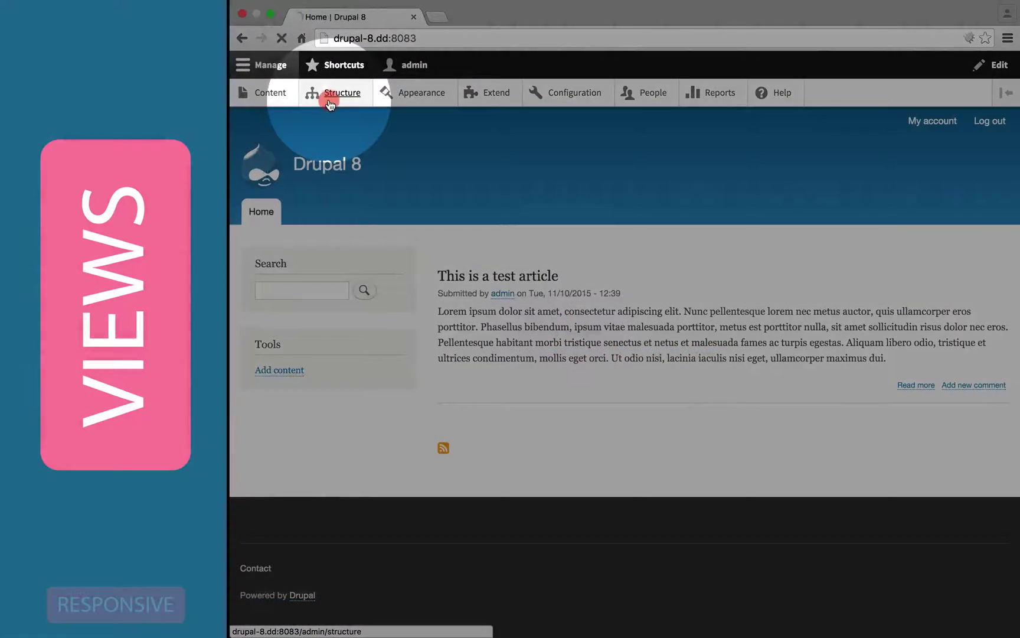
left_click(329, 97)
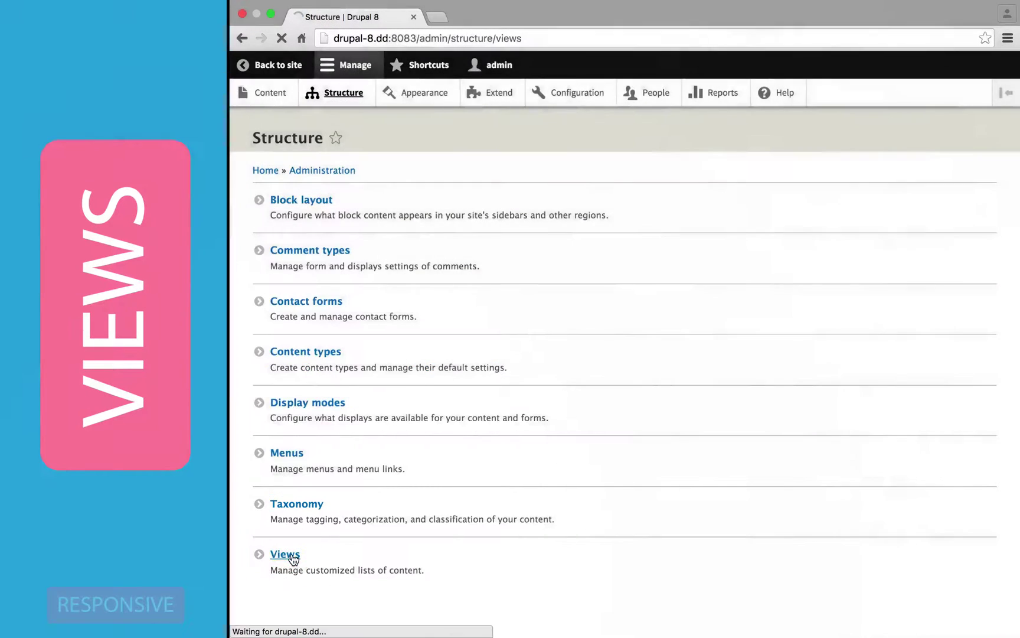
scroll(291, 551, "down", 5)
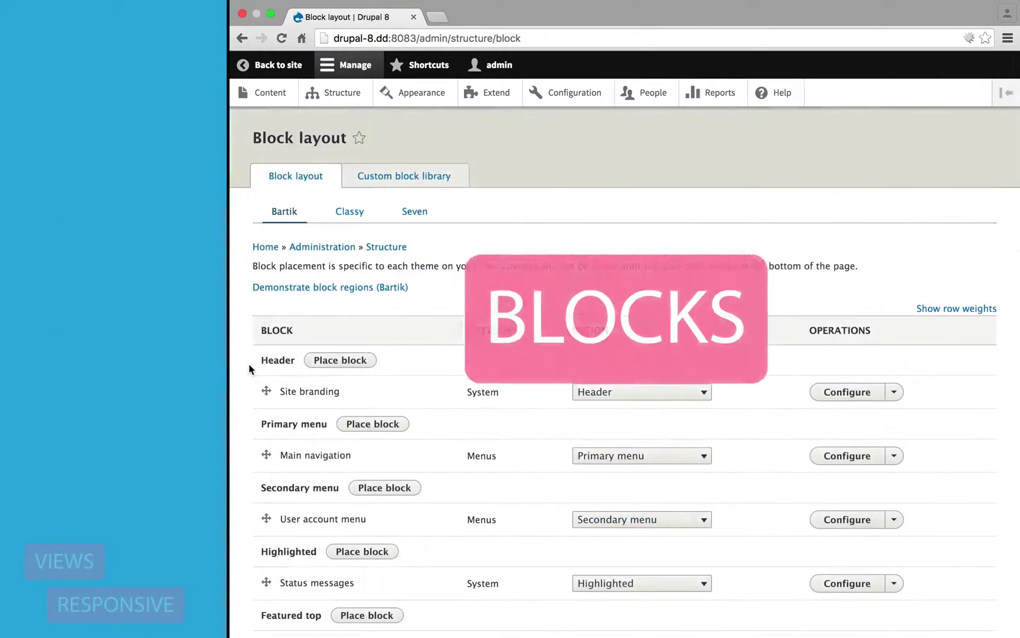
Place the Breadcrumbs block in the Breadcrumb region and save it
scroll(250, 369, "down", 6)
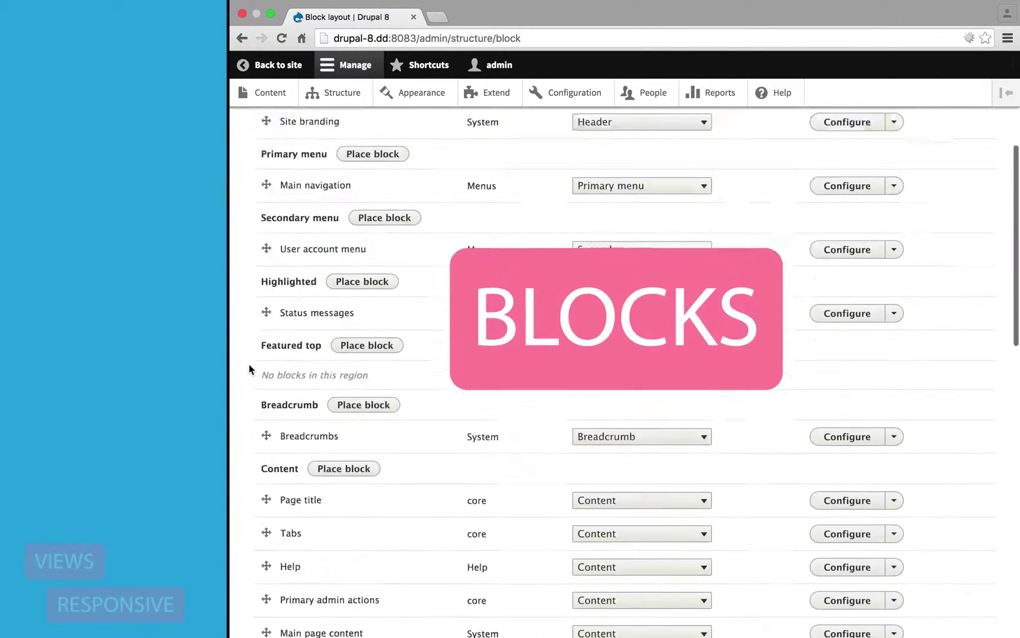
left_click(366, 334)
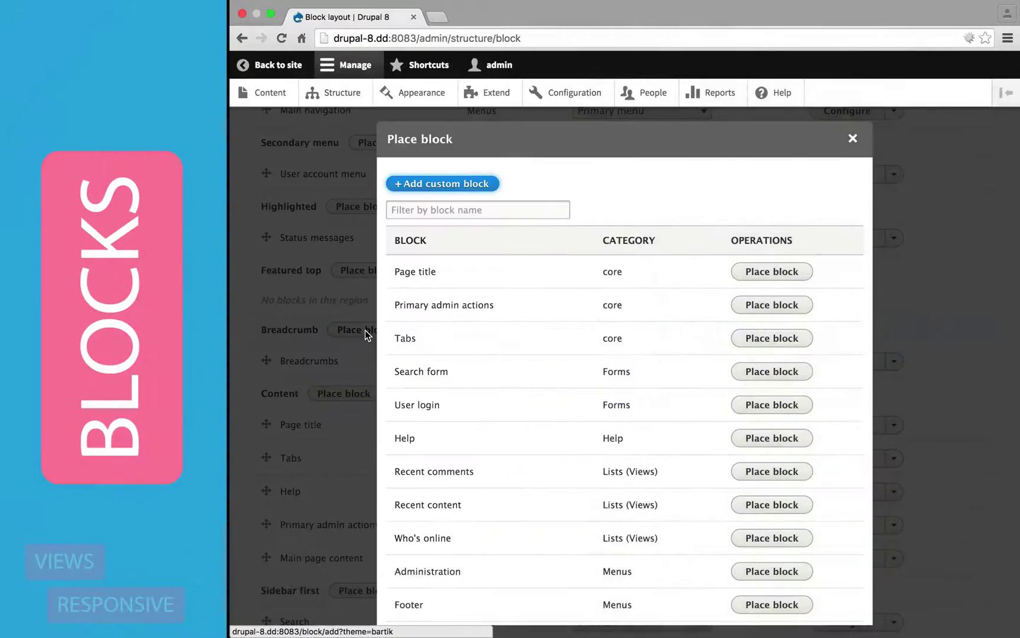
type("brea")
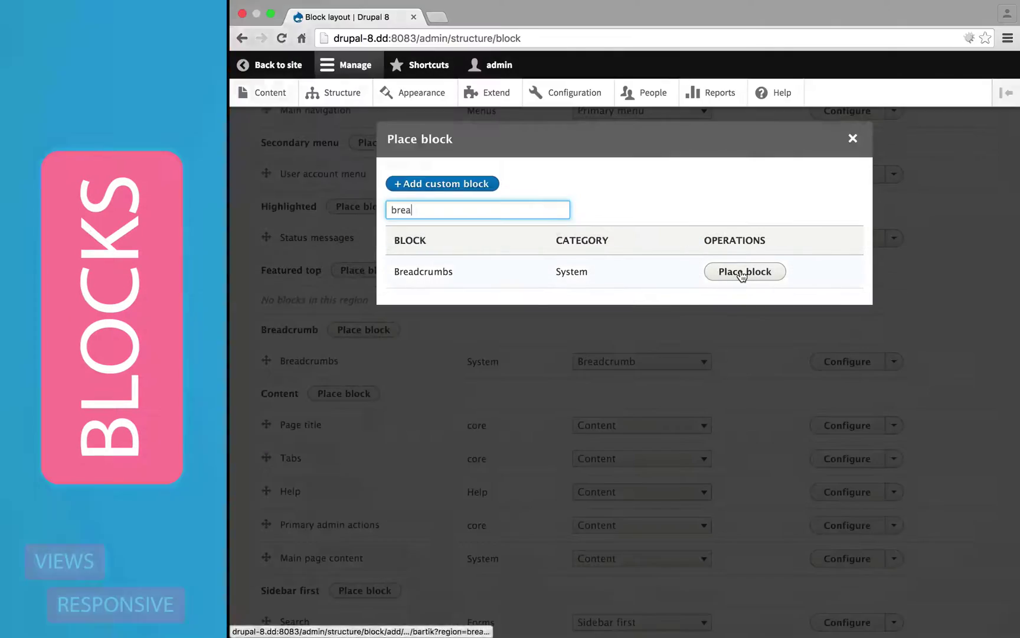
left_click(744, 272)
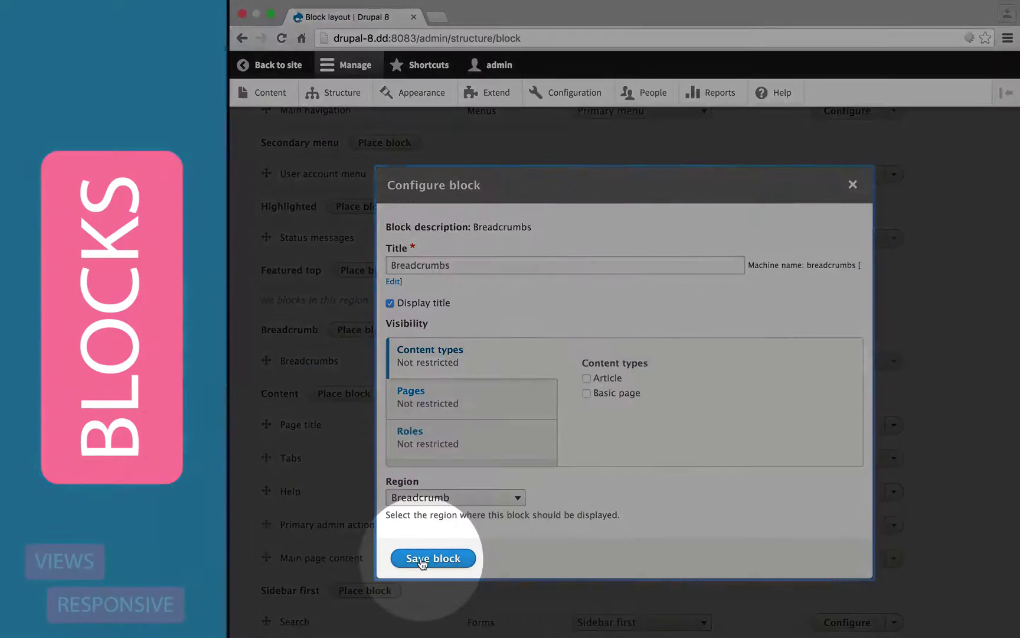
left_click(422, 559)
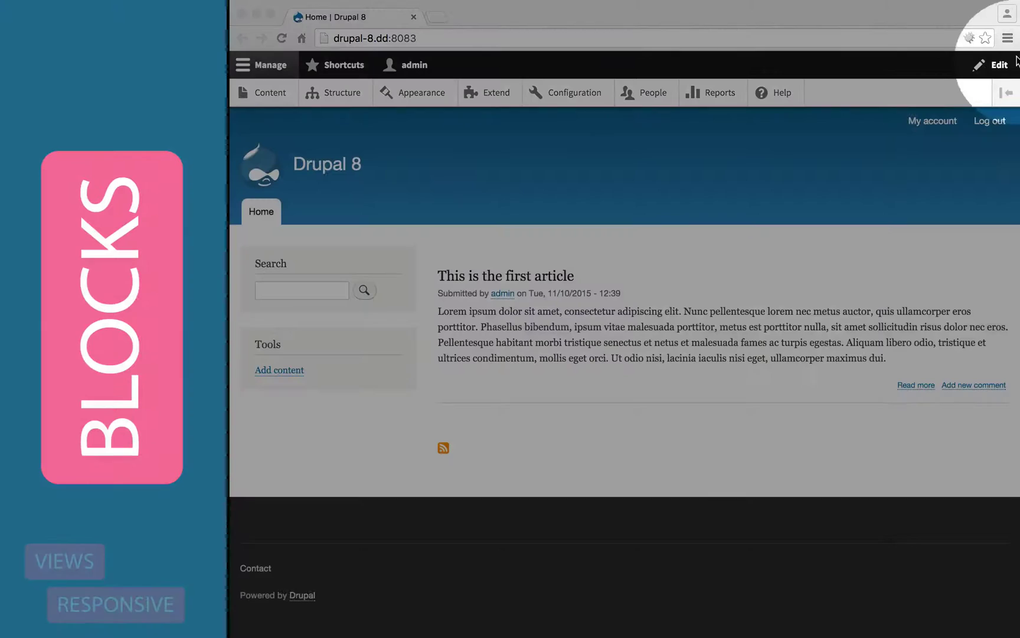
Turn on in-page editing and view contextual options for the account menu and main navigation blocks
left_click(999, 66)
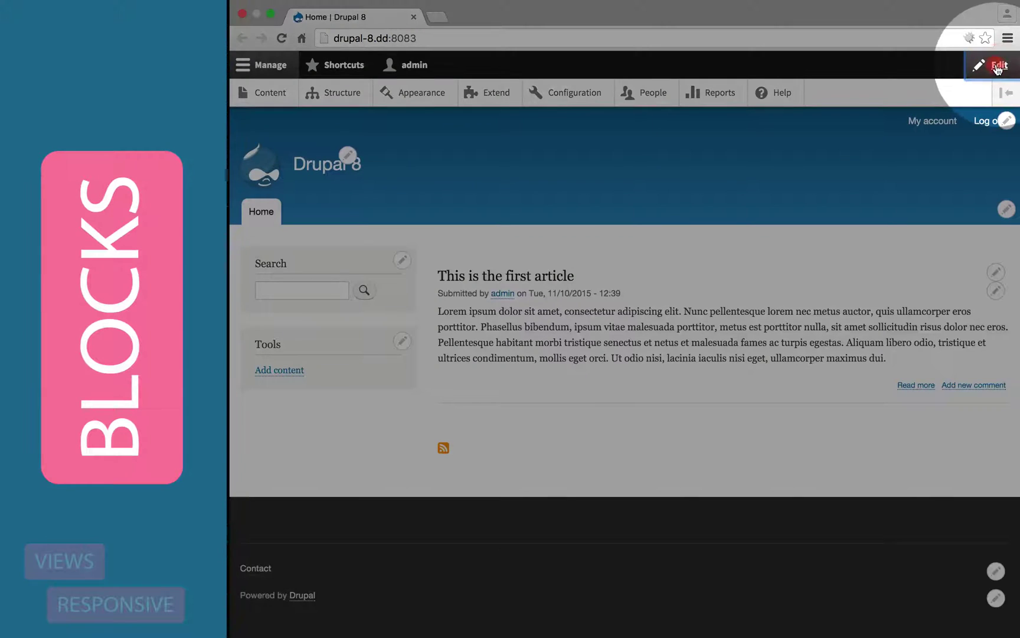
left_click(1007, 122)
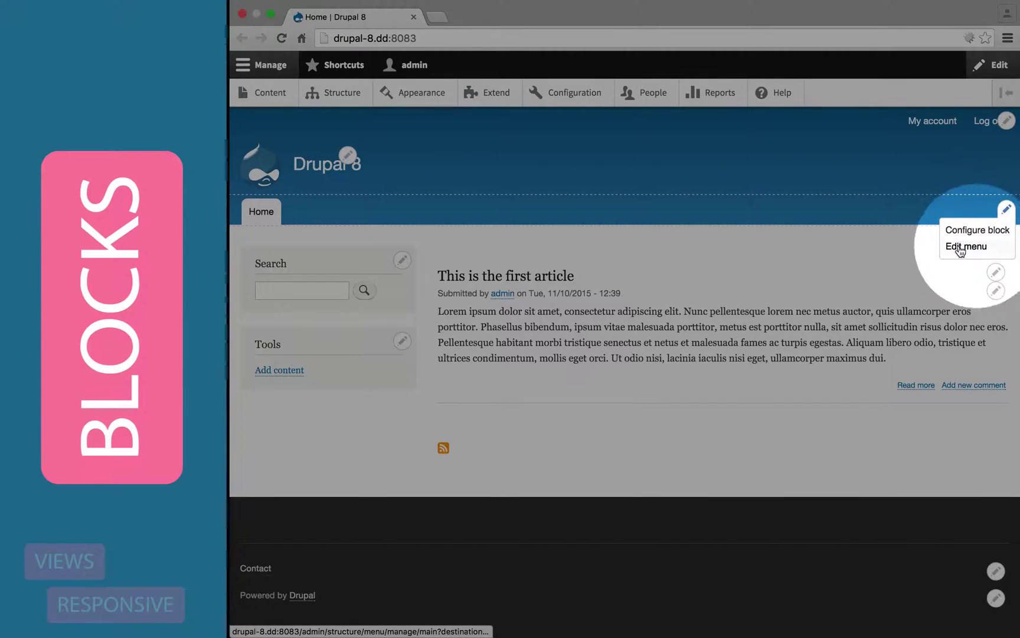
left_click(974, 230)
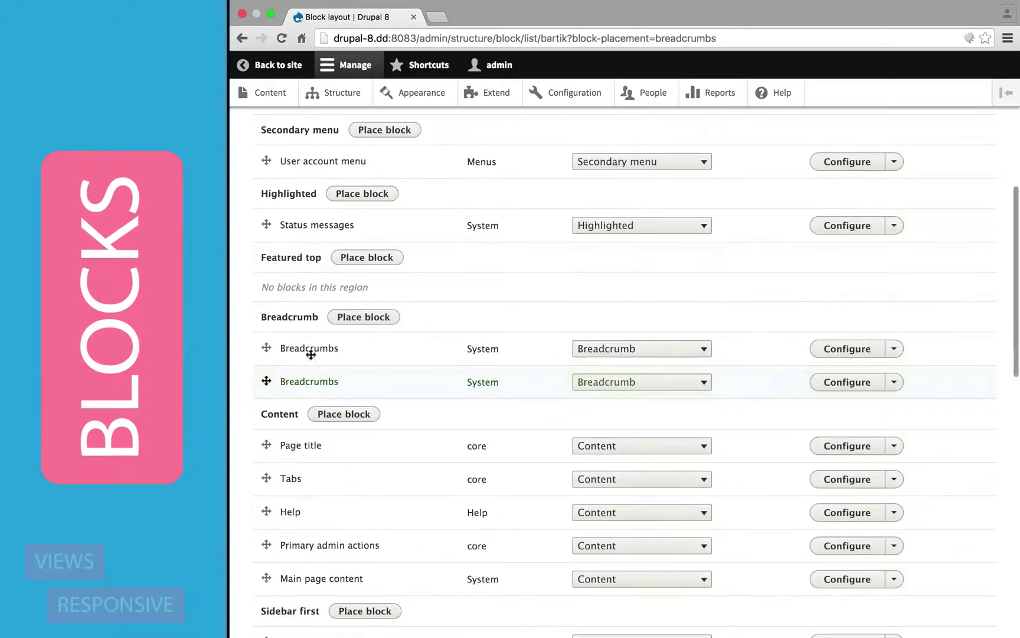
Create a custom block type labelled 'New Block Type' and start adding a field to it
left_click(393, 176)
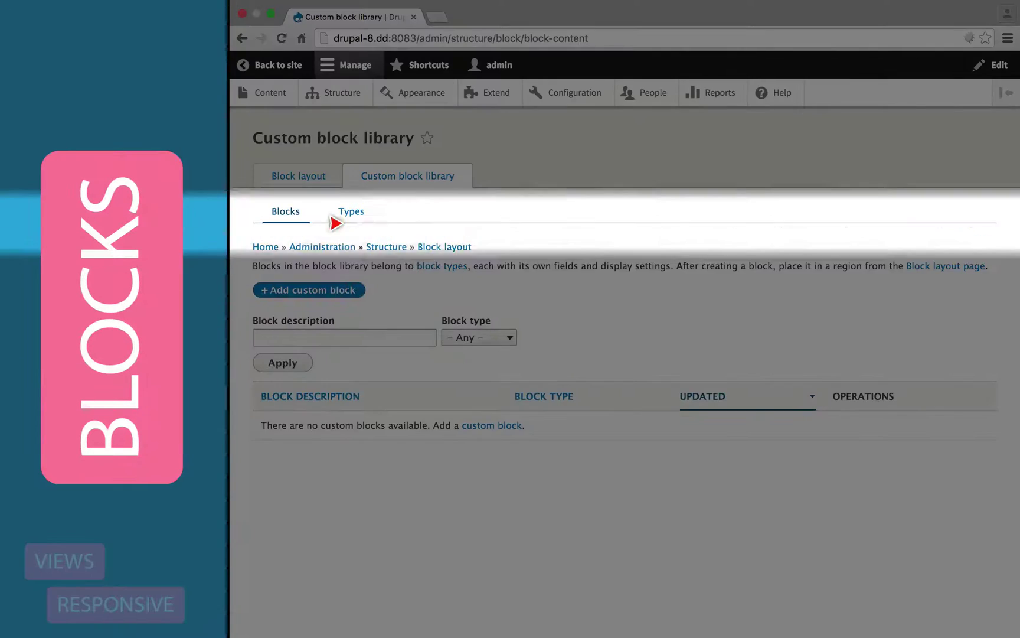
left_click(350, 211)
left_click(317, 291)
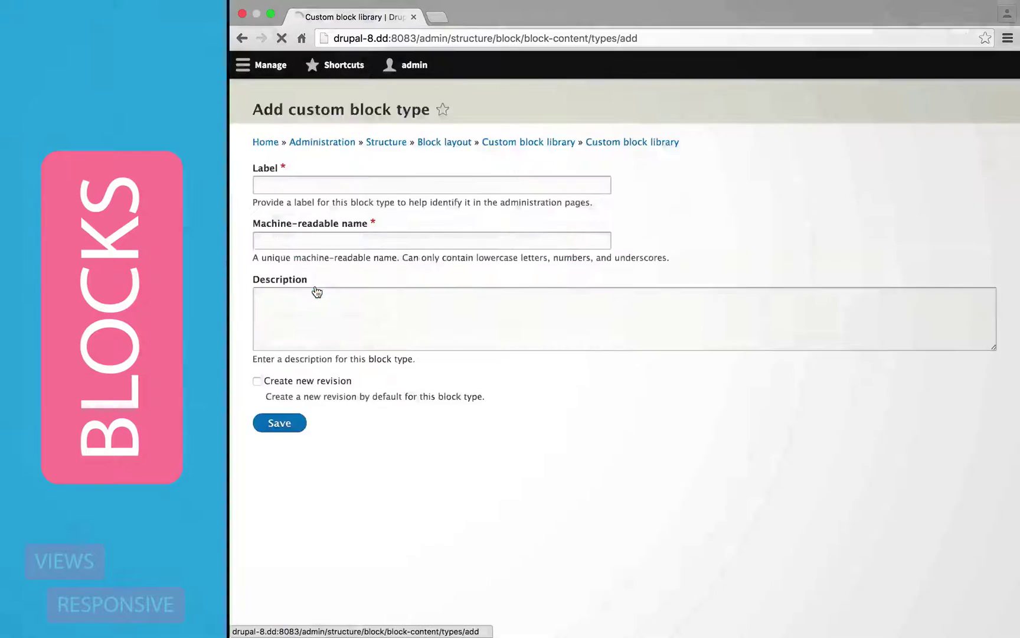
left_click(290, 216)
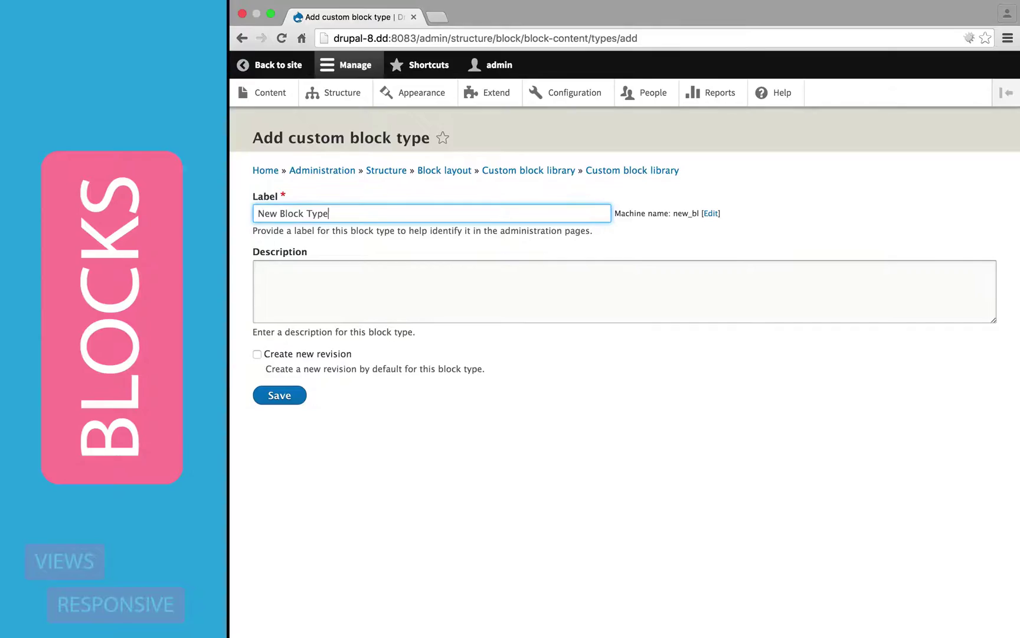
type("New Block Type")
left_click(284, 396)
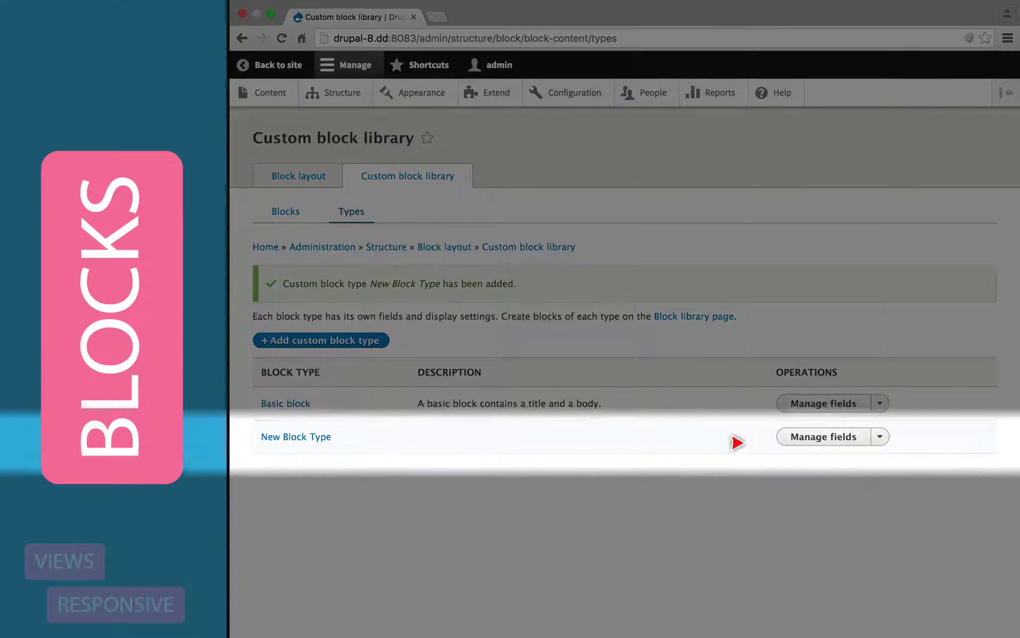
left_click(825, 438)
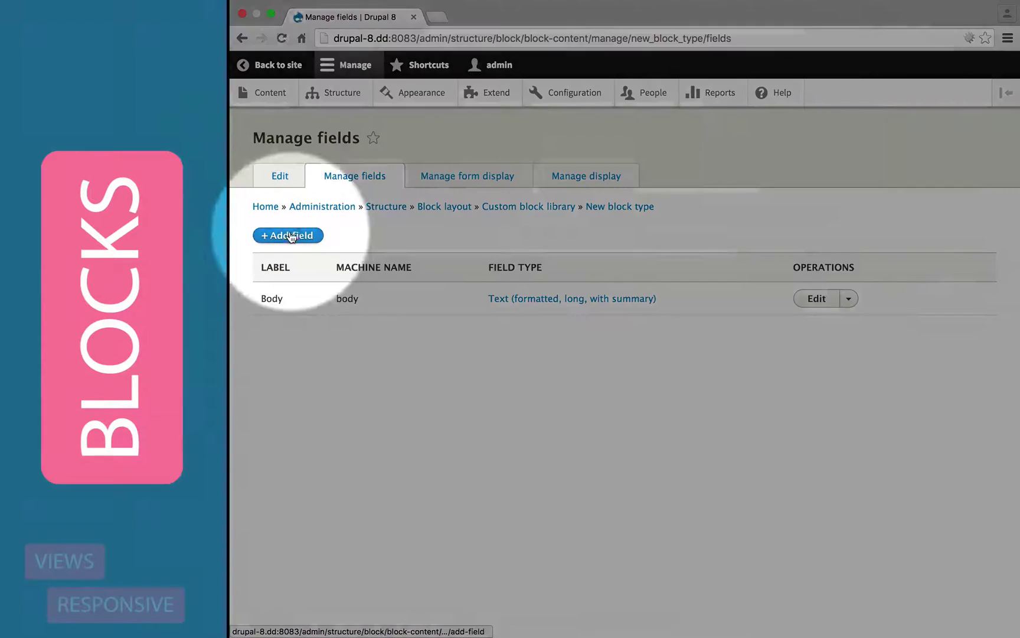
left_click(290, 235)
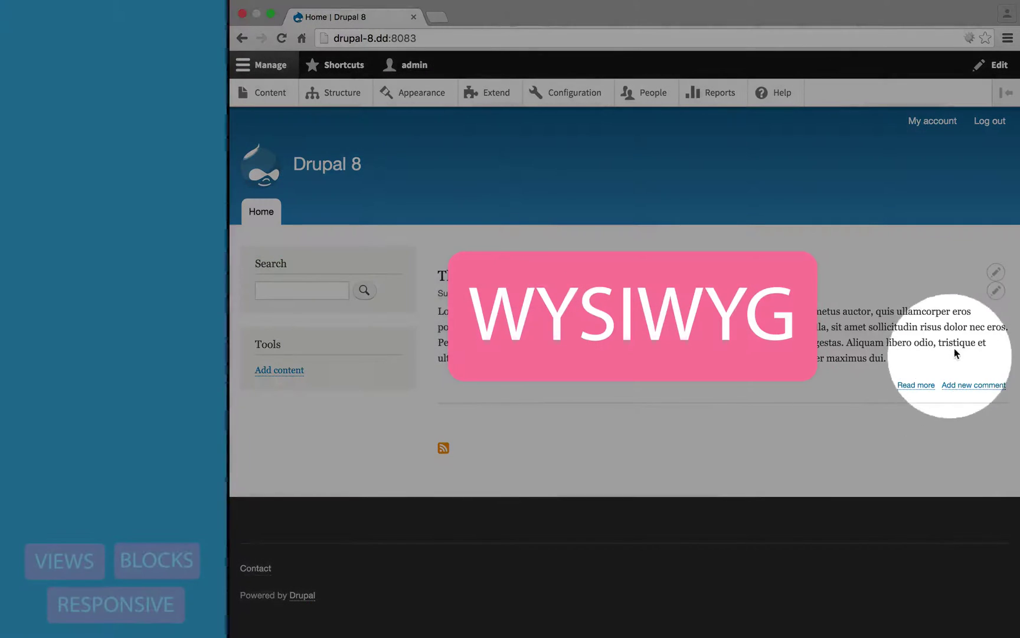
View the article's full edit form, then quick-edit it in place and bold the body's last sentence
left_click(996, 291)
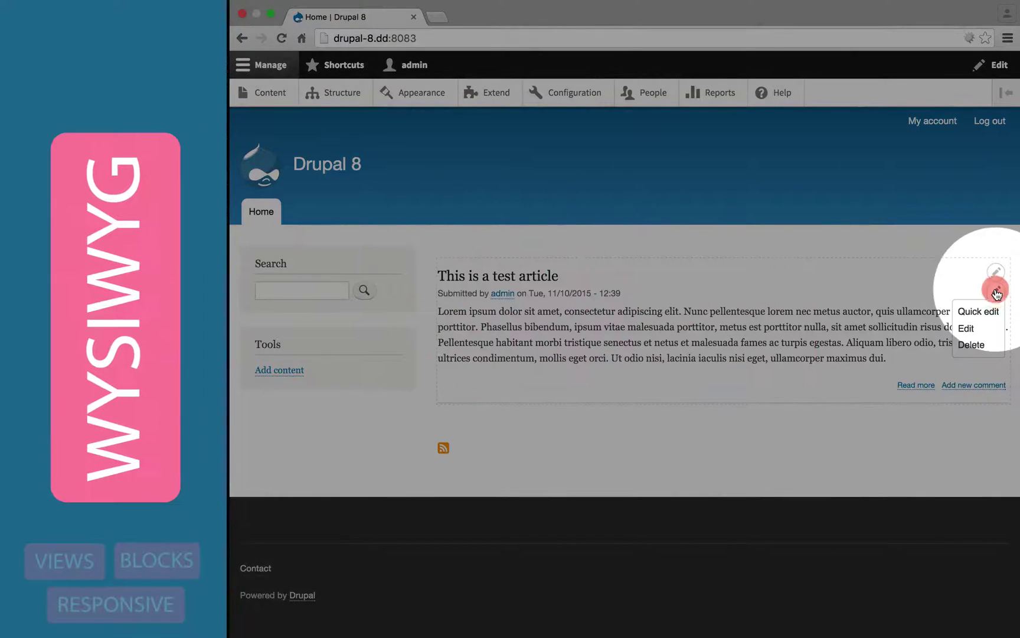
left_click(968, 329)
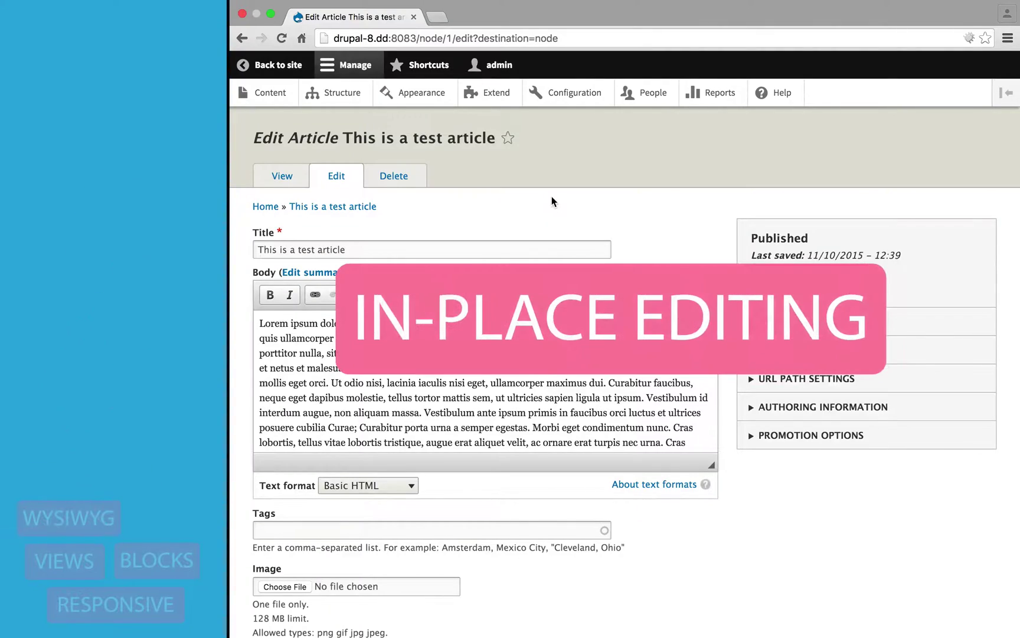
left_click(996, 290)
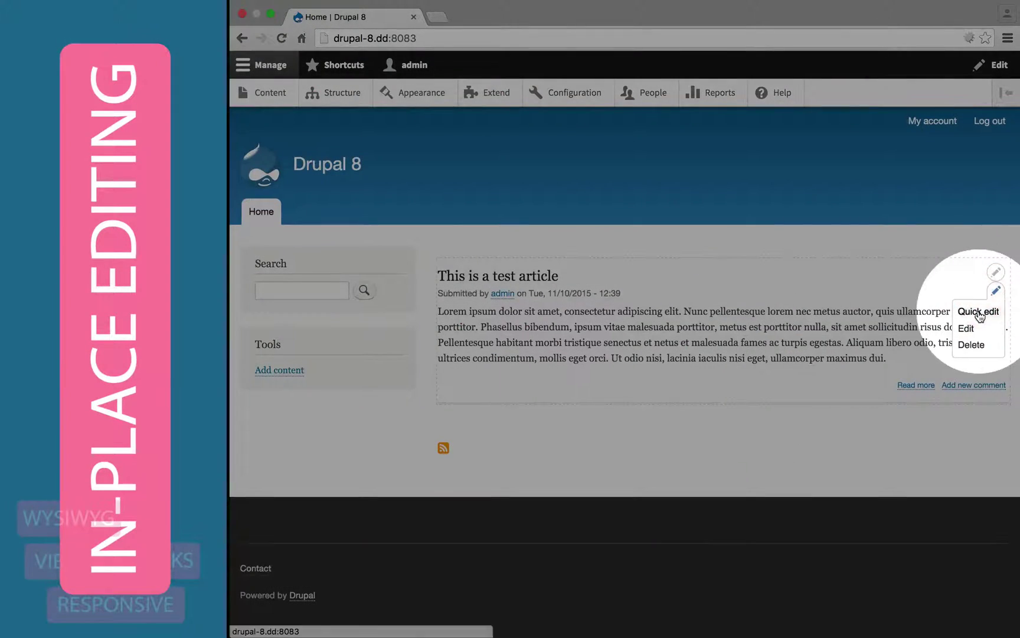
left_click(979, 313)
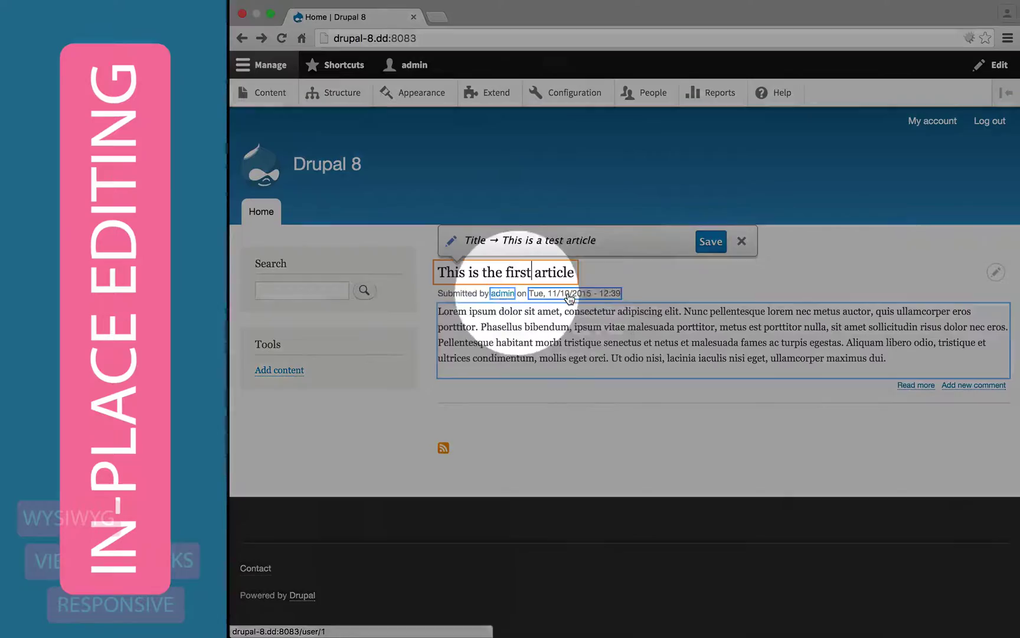
left_click(463, 320)
left_click_drag(548, 450, 715, 451)
left_click(464, 313)
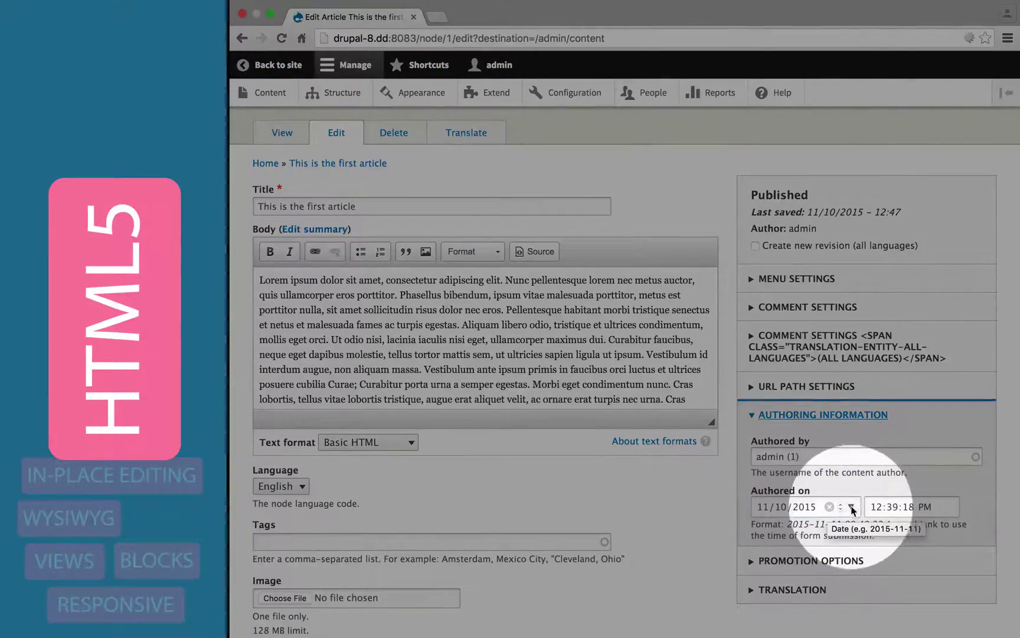
Set the authored-on date to the 12th, then inspect the Email address field's markup
left_click(851, 506)
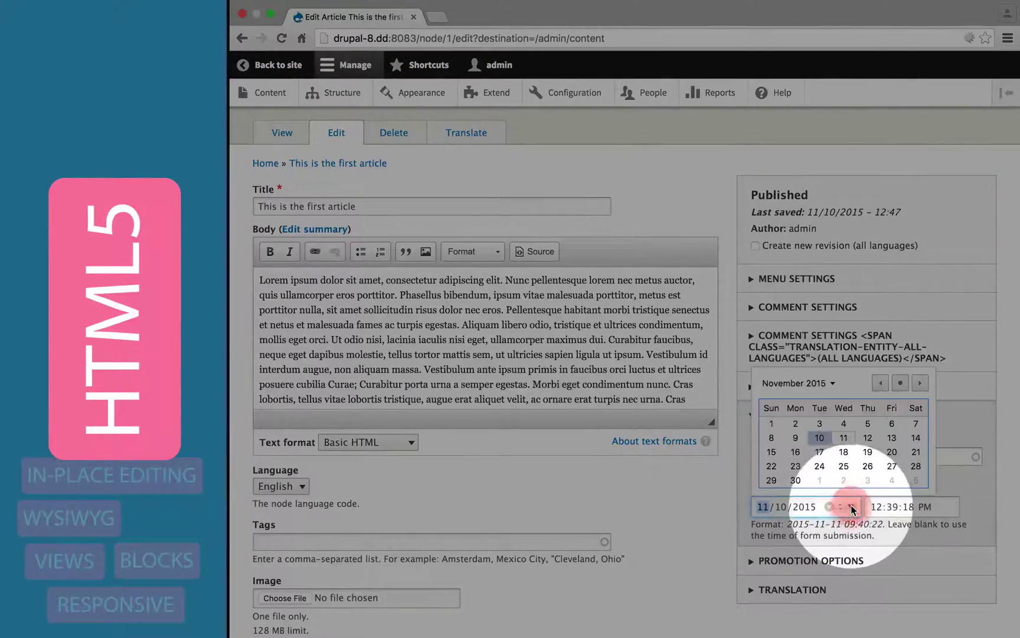
left_click(869, 438)
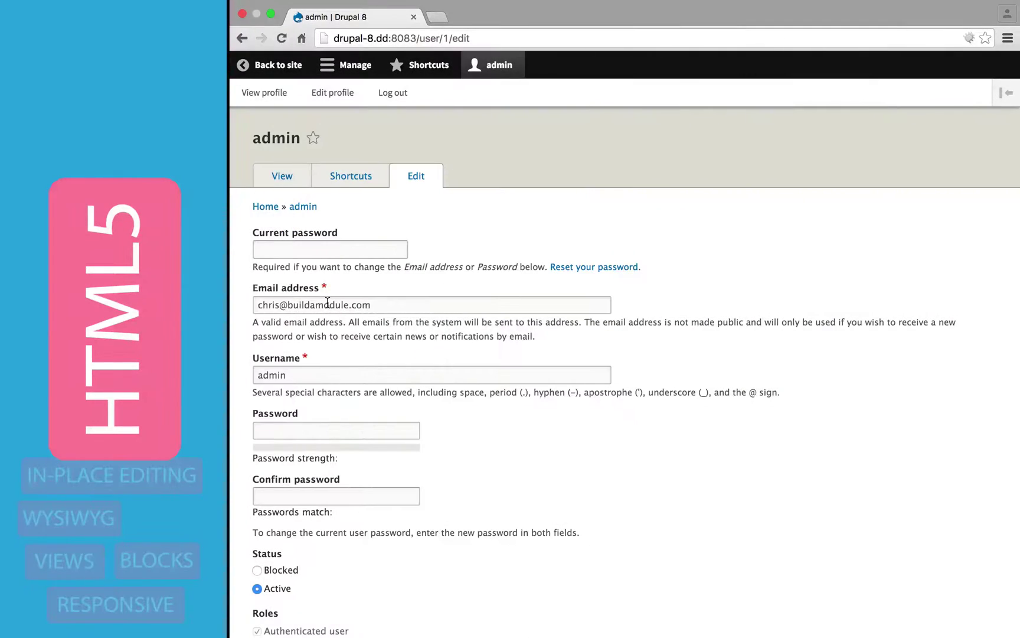
right_click(328, 305)
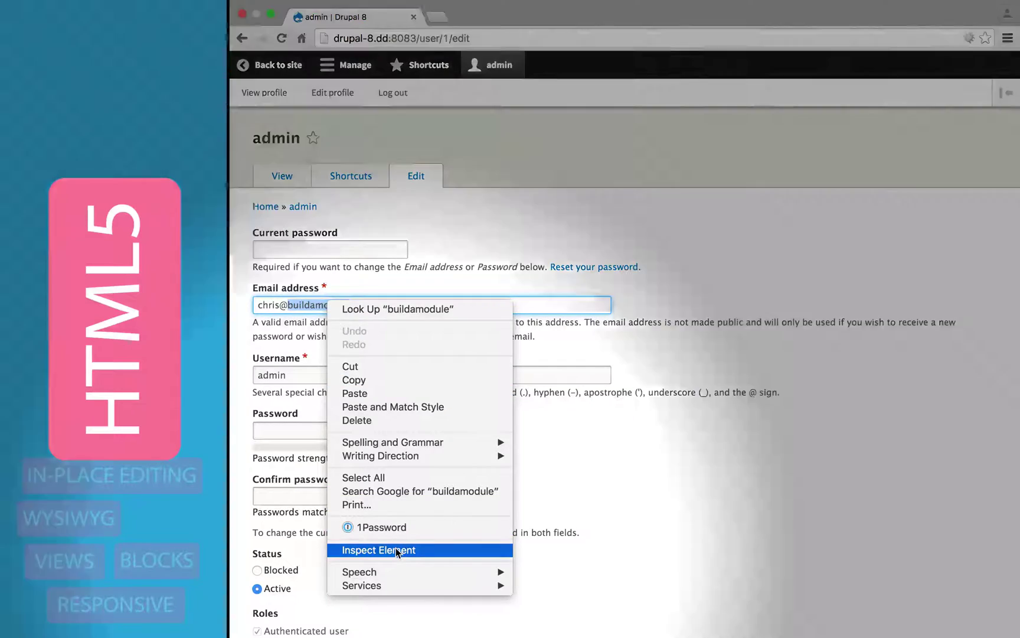
left_click(396, 549)
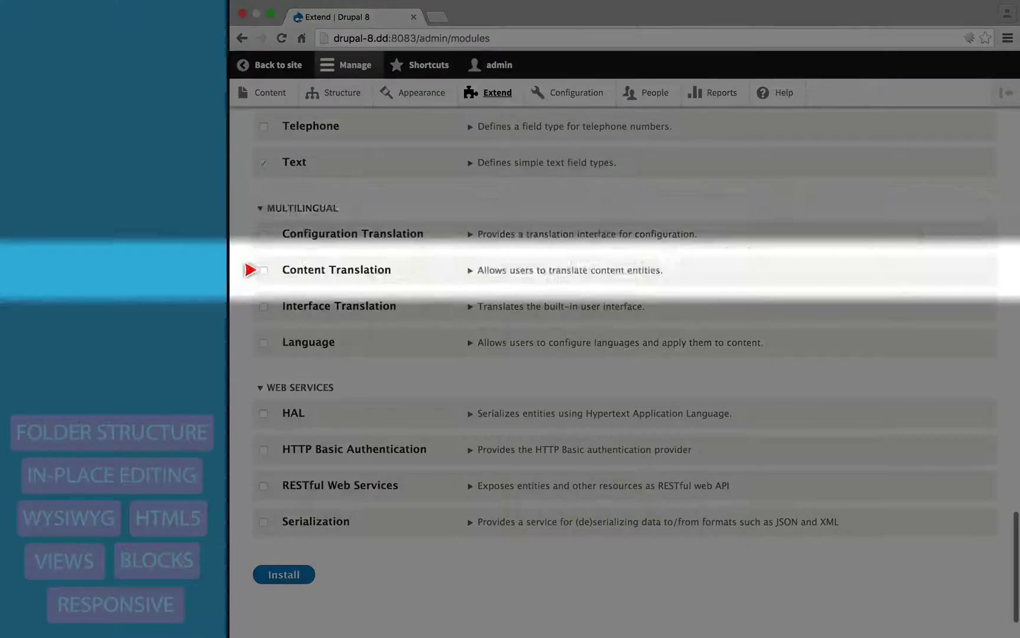
Select and install the Multilingual modules
left_click(264, 234)
left_click(264, 270)
left_click(264, 306)
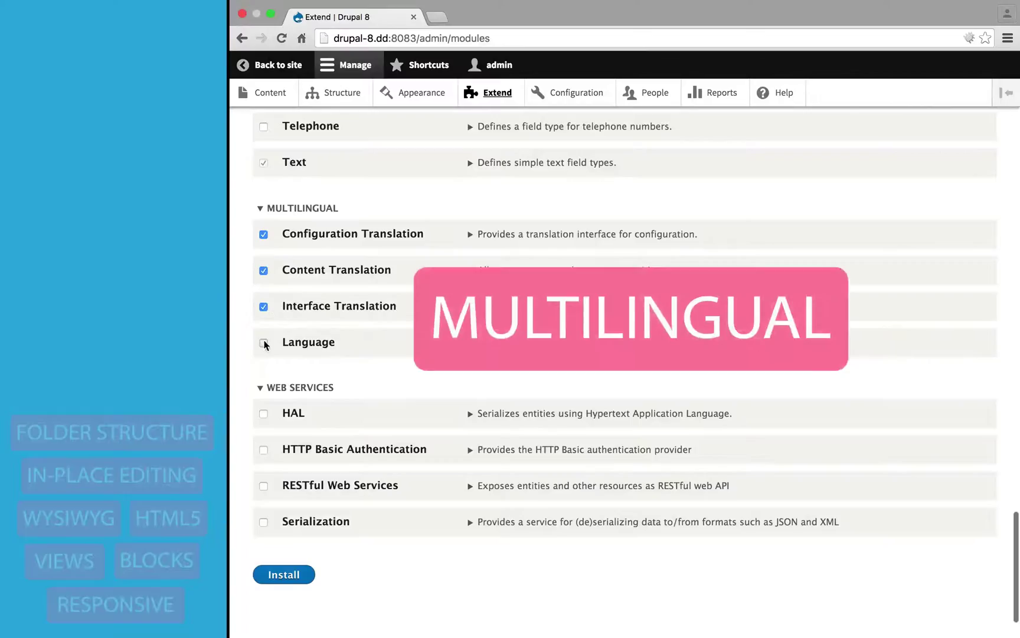
left_click(263, 342)
left_click(284, 574)
left_click(572, 95)
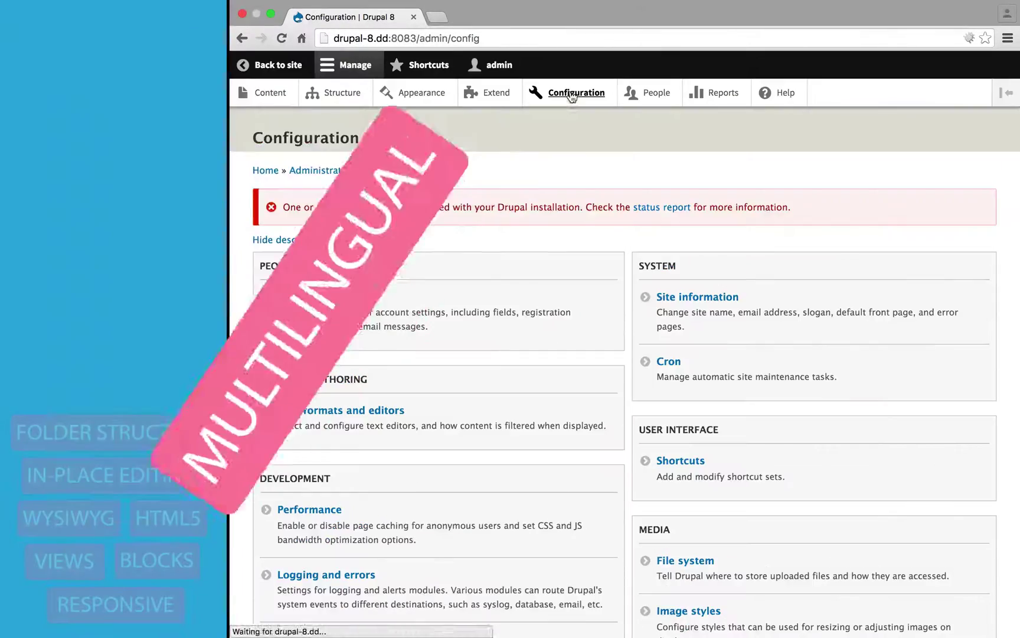
scroll(742, 542, "down", 15)
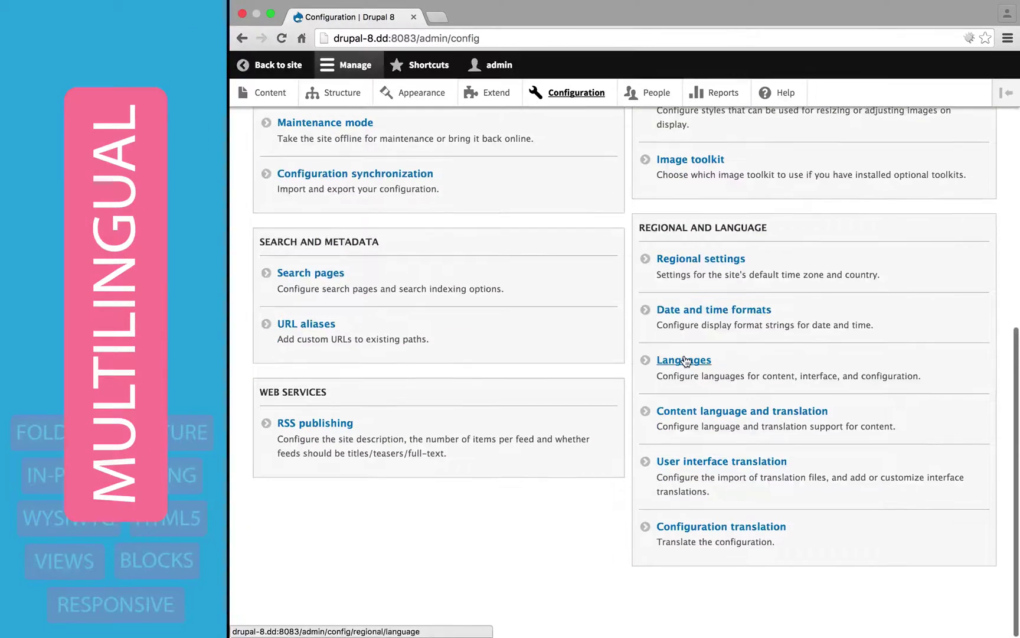
Add a custom language under Configuration > Languages
left_click(678, 359)
left_click(299, 335)
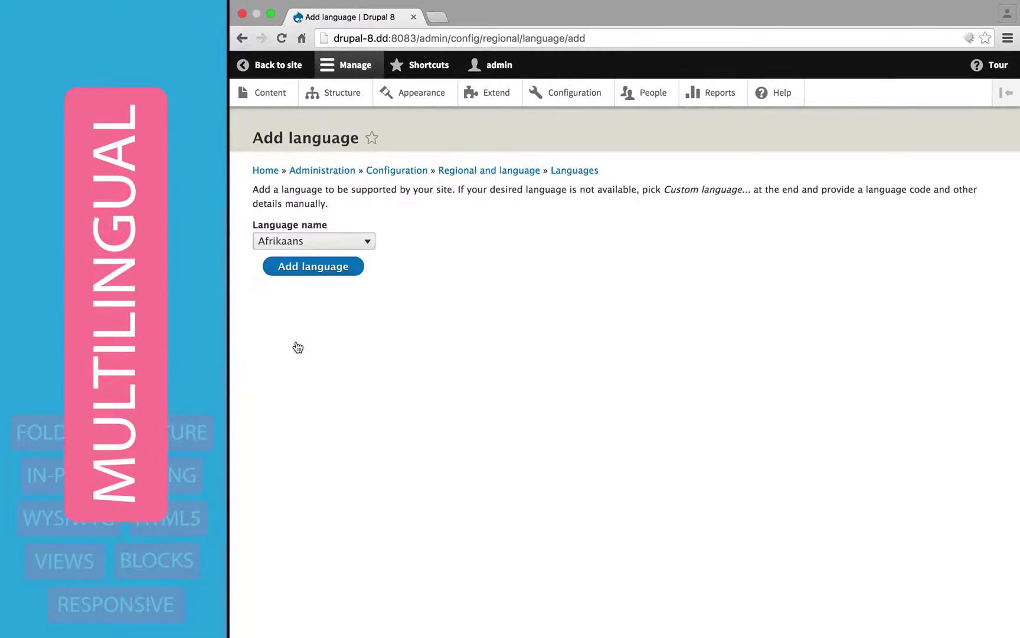
left_click(322, 250)
scroll(324, 462, "down", 10)
left_click(333, 618)
left_click(296, 275)
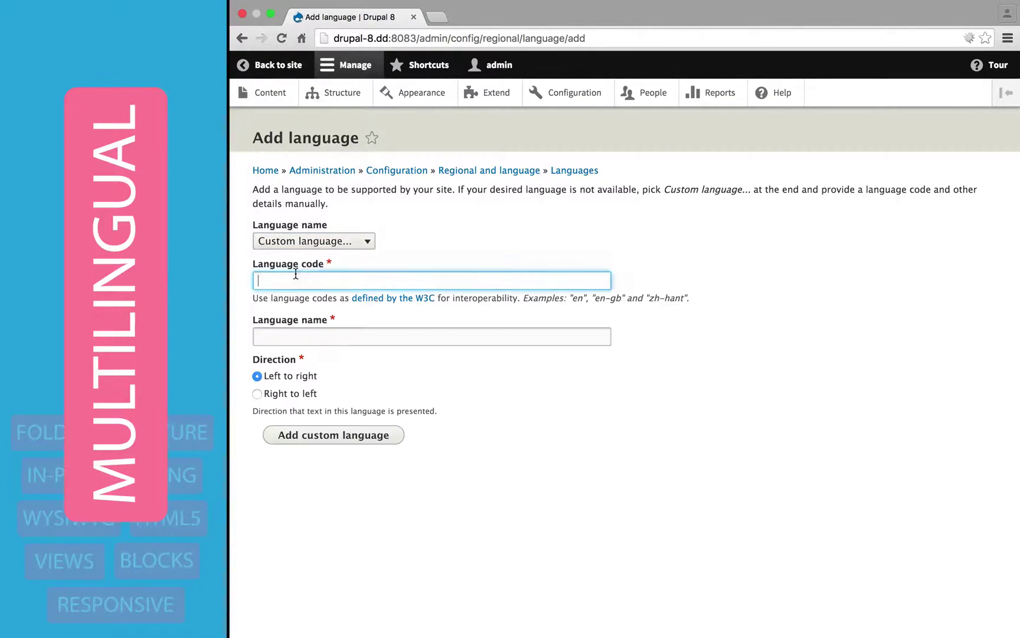
left_click(473, 208)
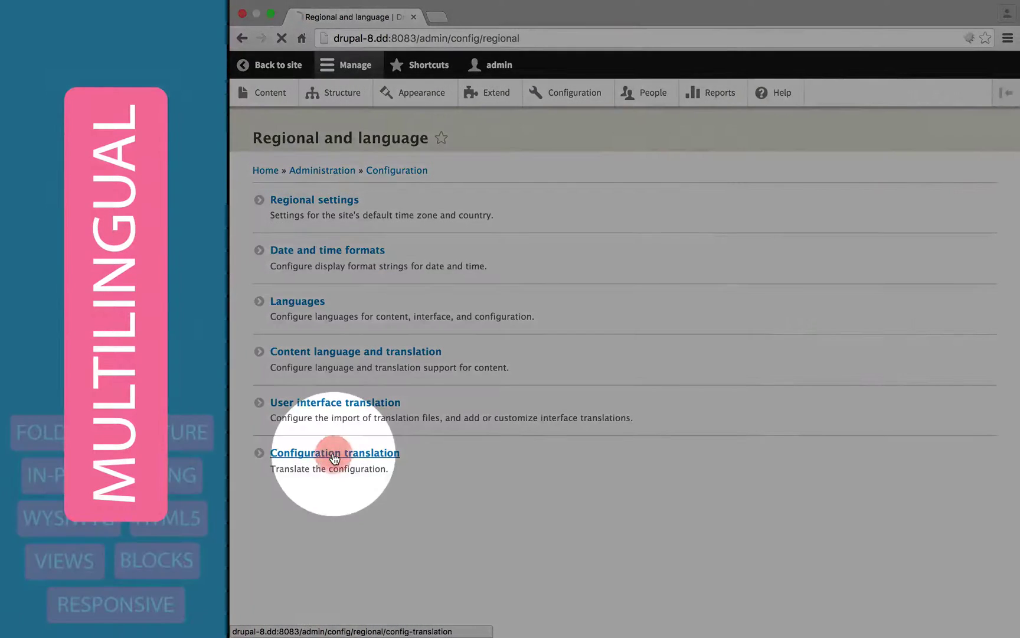
Add a Custom Language translation of the Powered by Drupal block
left_click(335, 454)
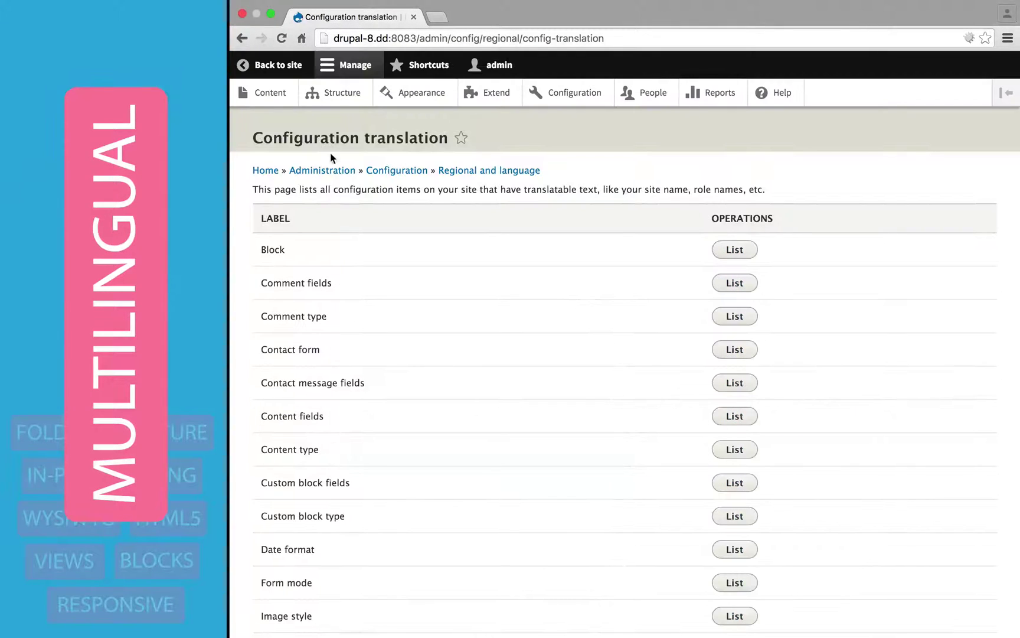
left_click(735, 250)
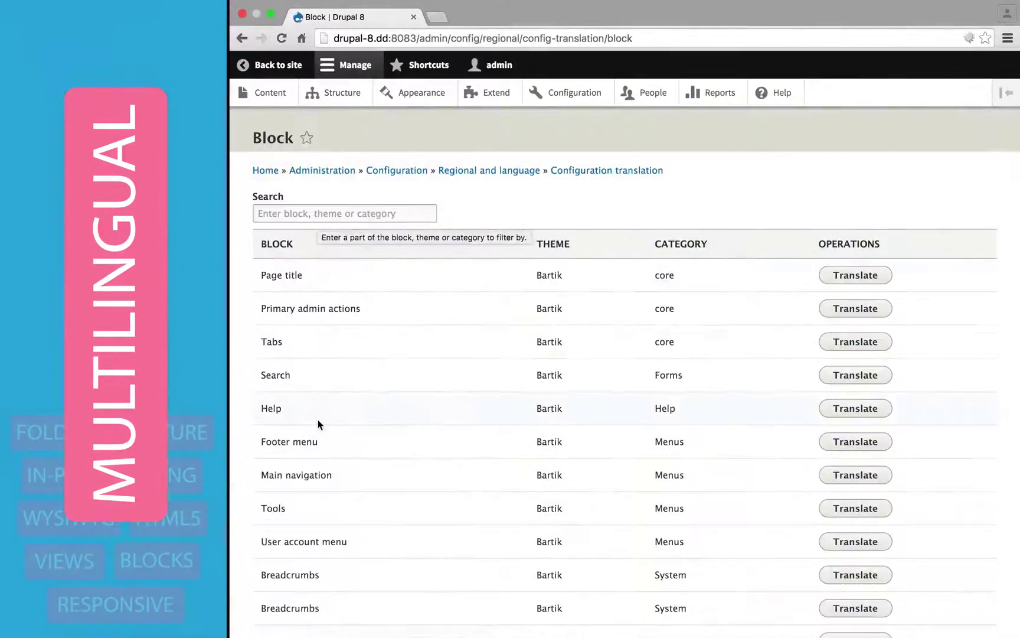
scroll(319, 424, "down", 5)
scroll(318, 422, "down", 3)
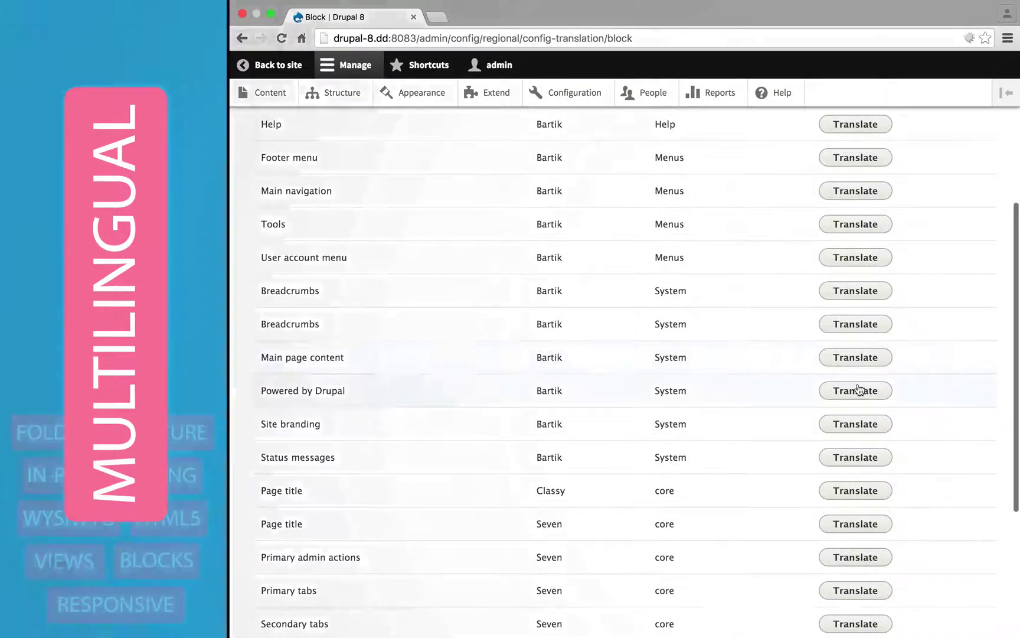
left_click(857, 391)
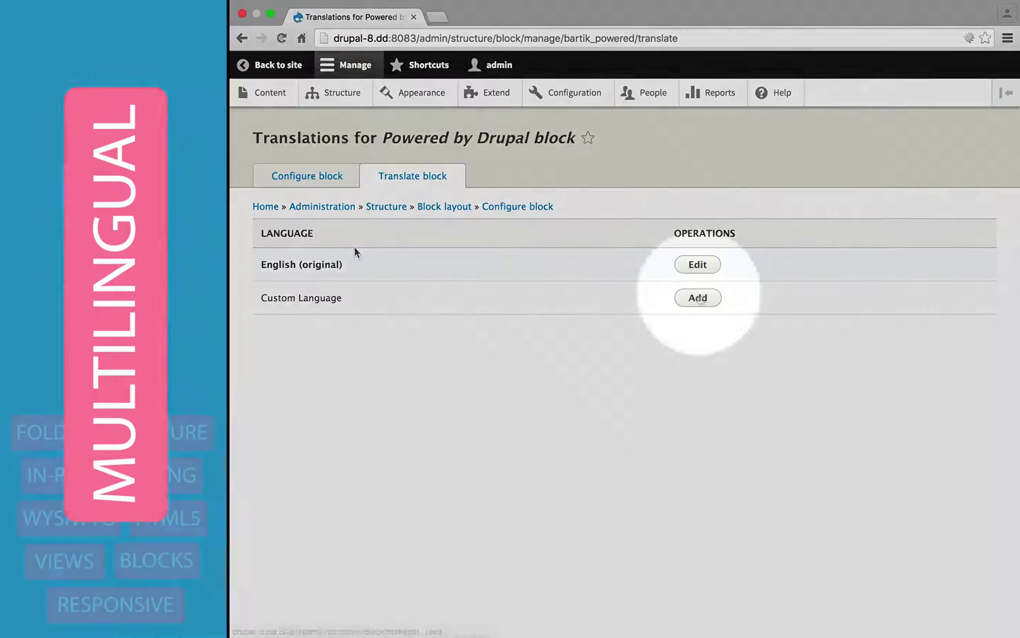
left_click(699, 297)
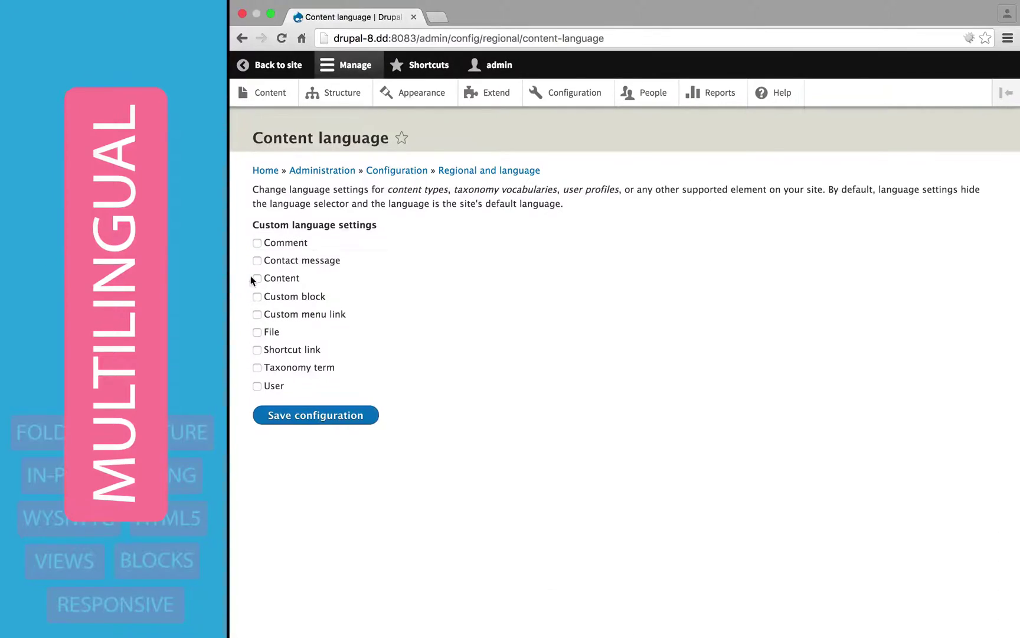
Make Article content translatable and save the content language settings
left_click(257, 278)
scroll(431, 398, "down", 2)
left_click(266, 427)
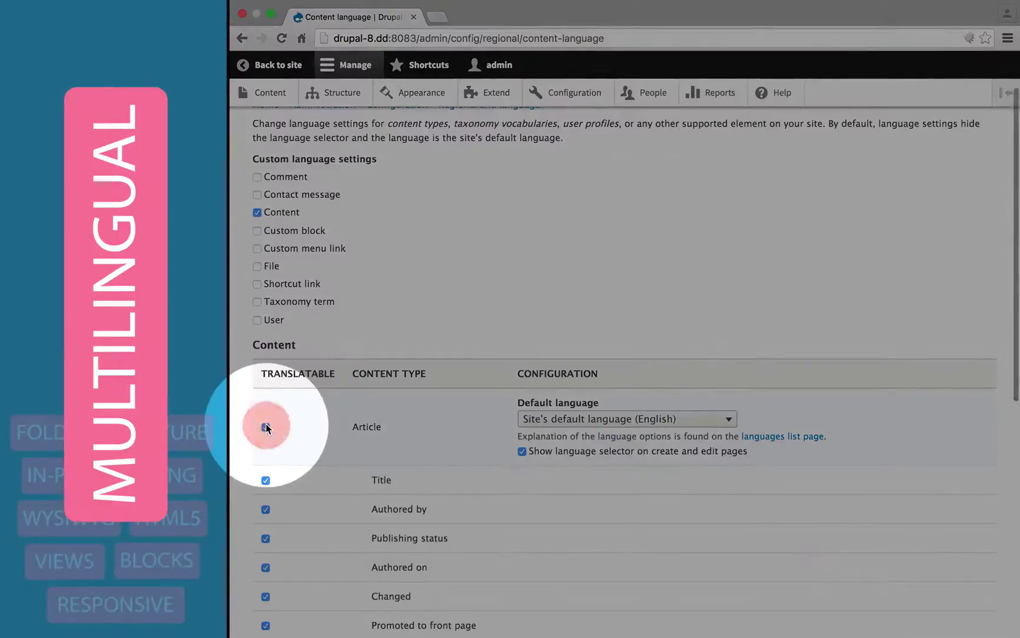
scroll(266, 425, "down", 8)
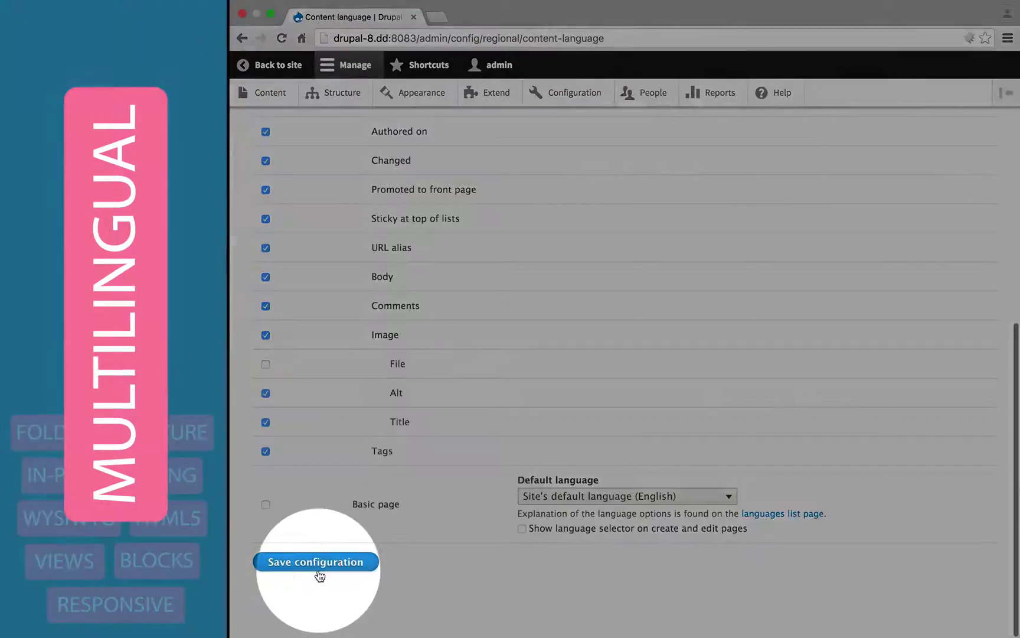
left_click(316, 562)
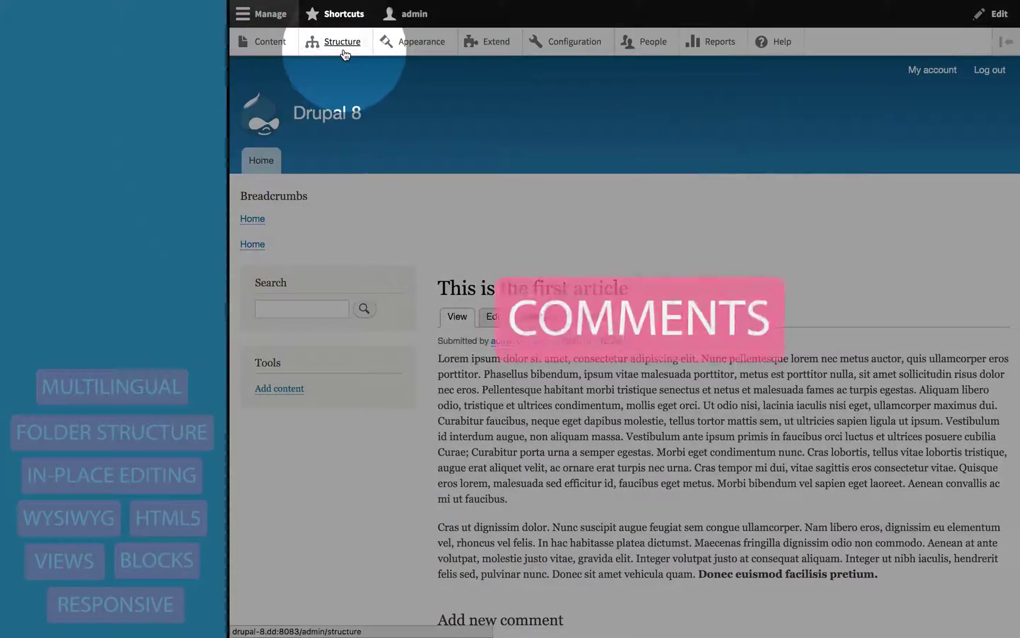
Give the Article content type a Comments-type field labelled 'Admin comments' and save its settings
left_click(345, 53)
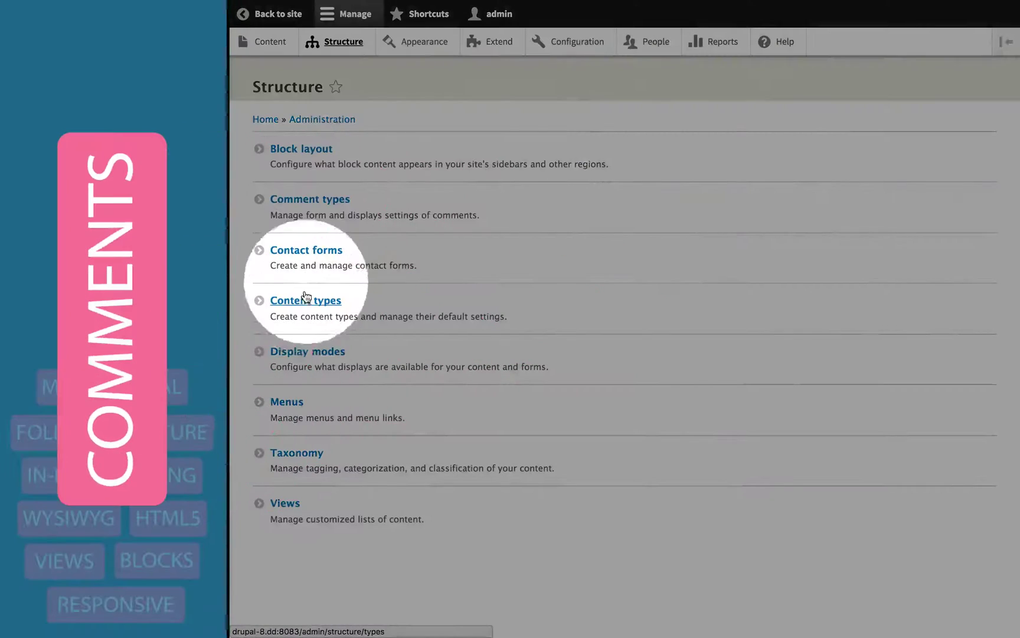
left_click(306, 298)
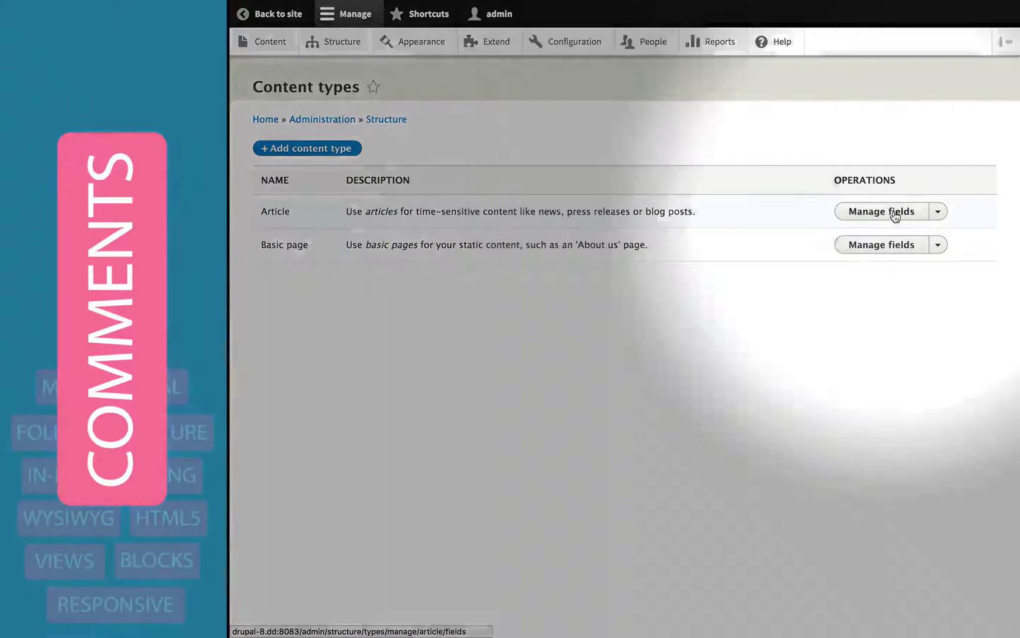
left_click(882, 212)
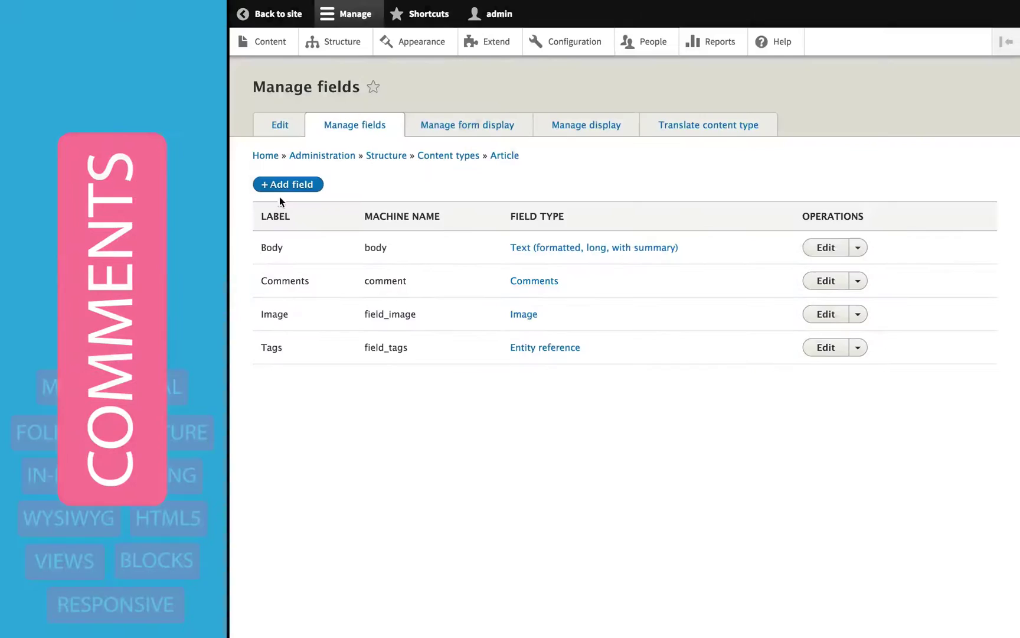
left_click(286, 185)
left_click(307, 168)
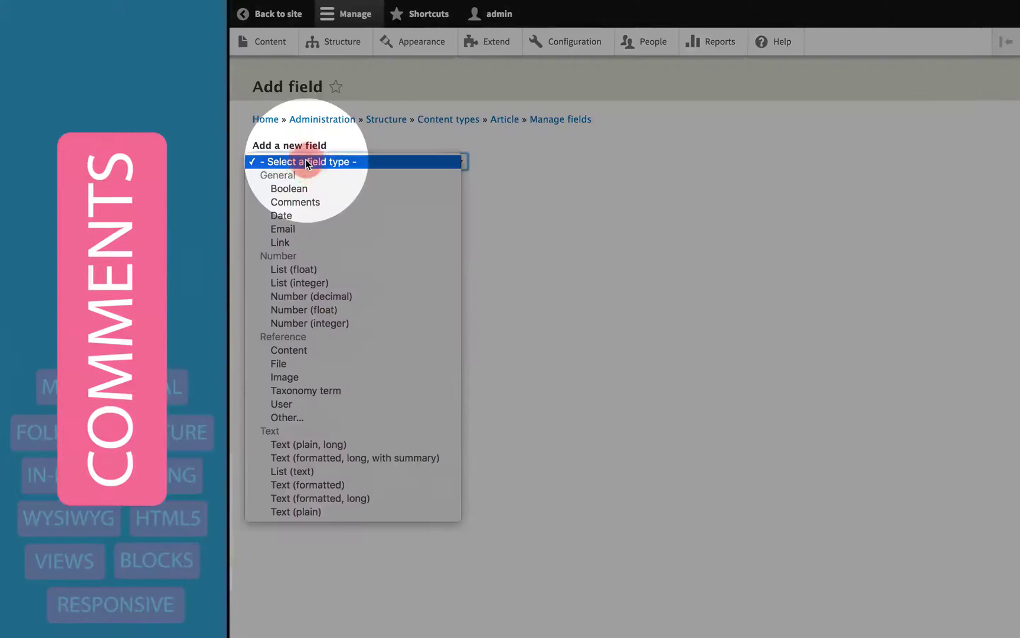
left_click(301, 200)
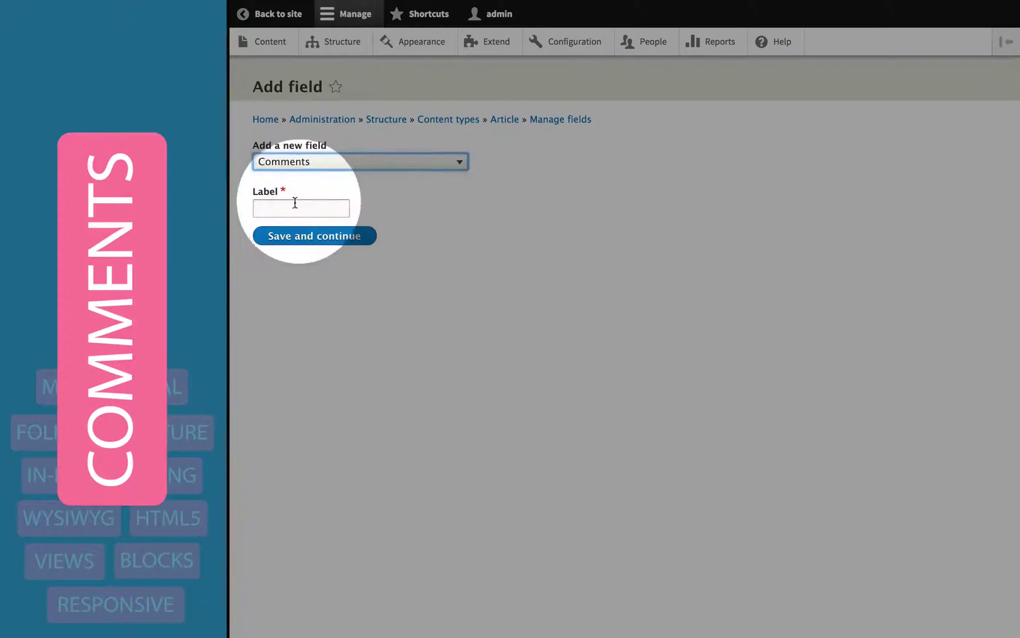
left_click(294, 203)
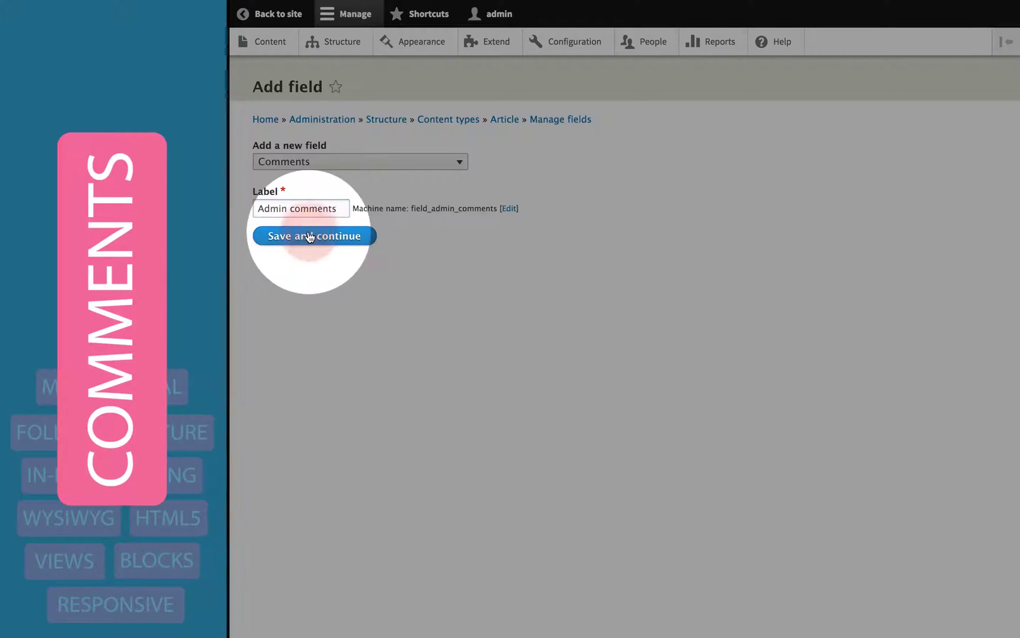
left_click(305, 286)
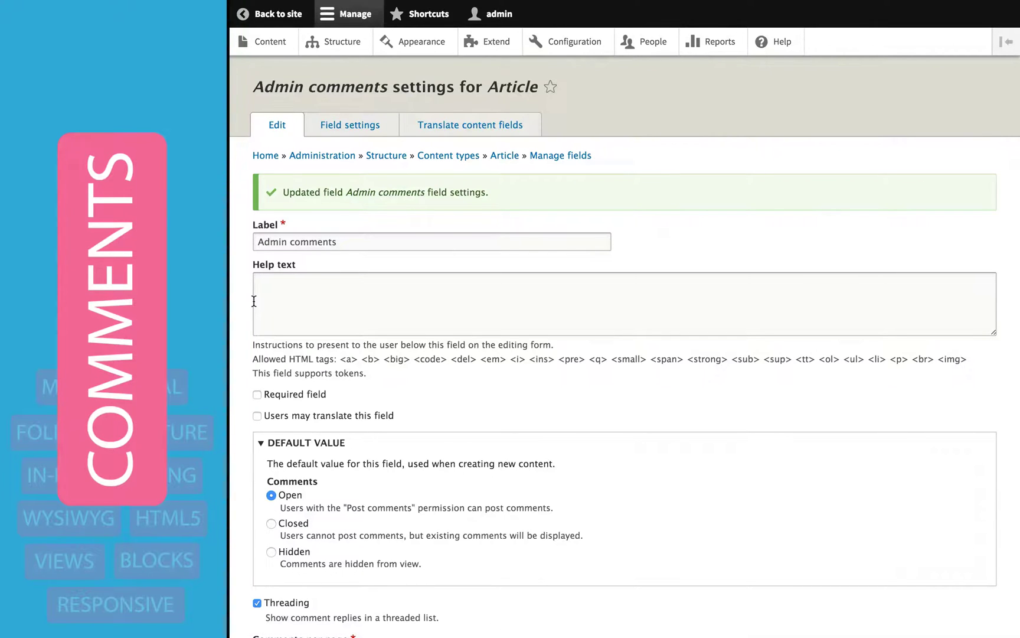
scroll(254, 301, "down", 5)
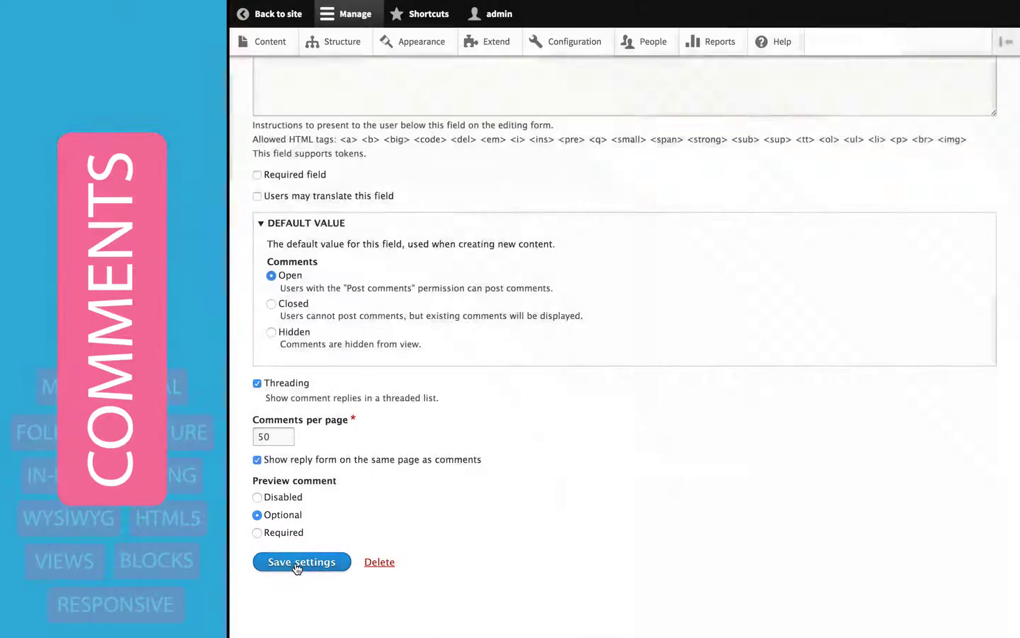
left_click(297, 566)
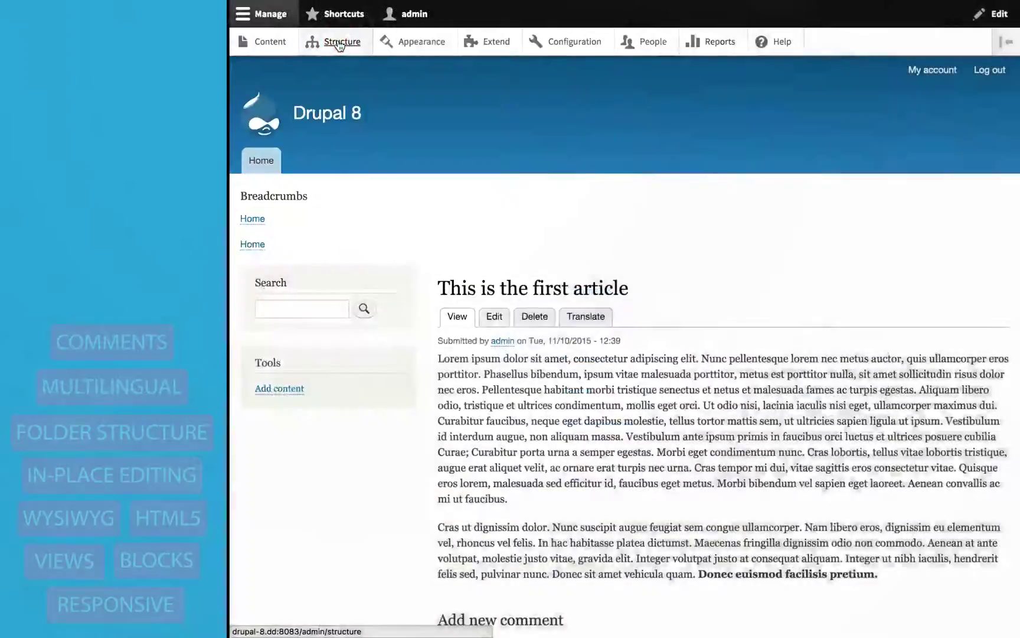
Open the Manage fields page of the Website feedback contact form
left_click(342, 42)
left_click(304, 251)
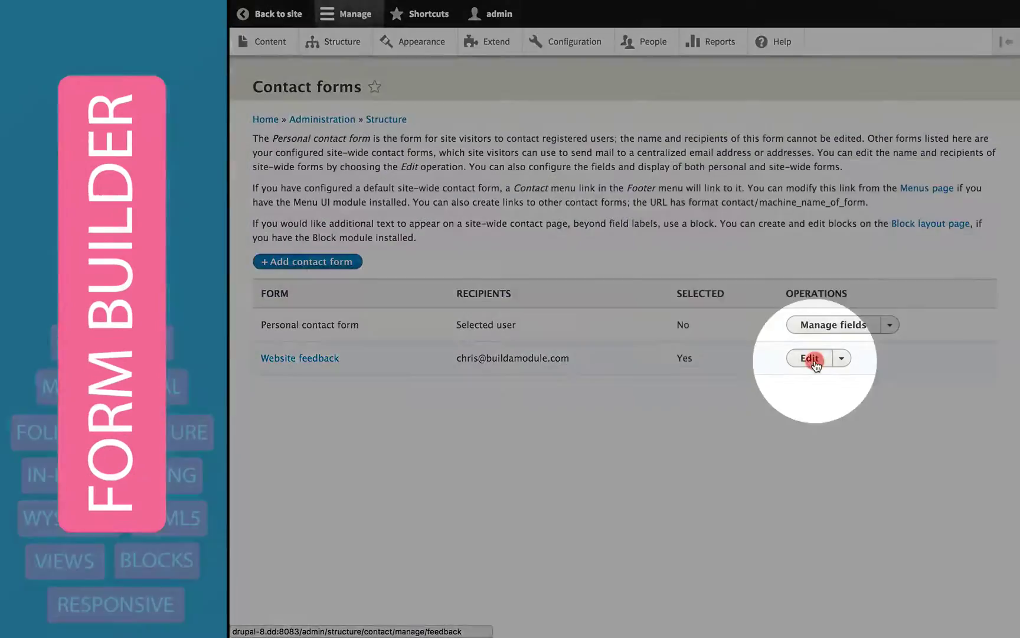
left_click(810, 358)
left_click(365, 124)
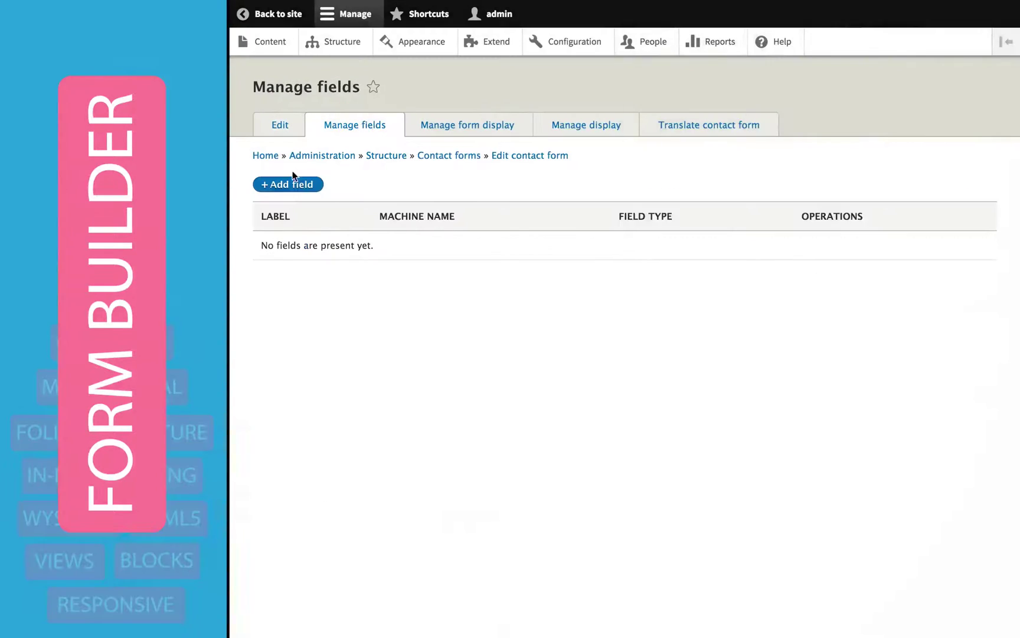
Add a single-value Text (plain, long) field labelled 'About yourself' and view it on the form
left_click(290, 182)
left_click(291, 162)
left_click(315, 431)
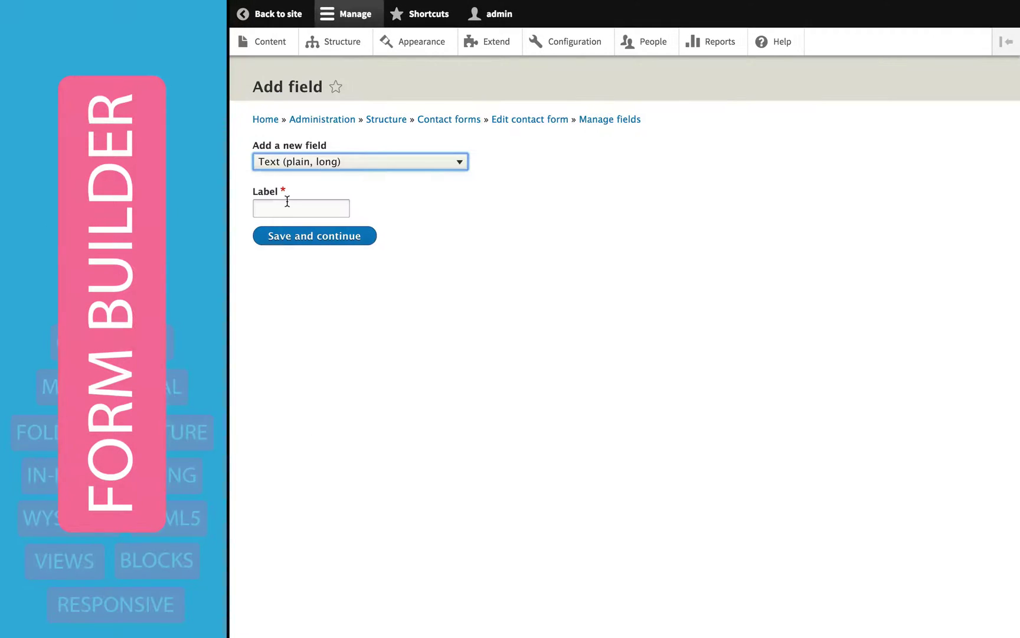
left_click(274, 207)
type("Abo")
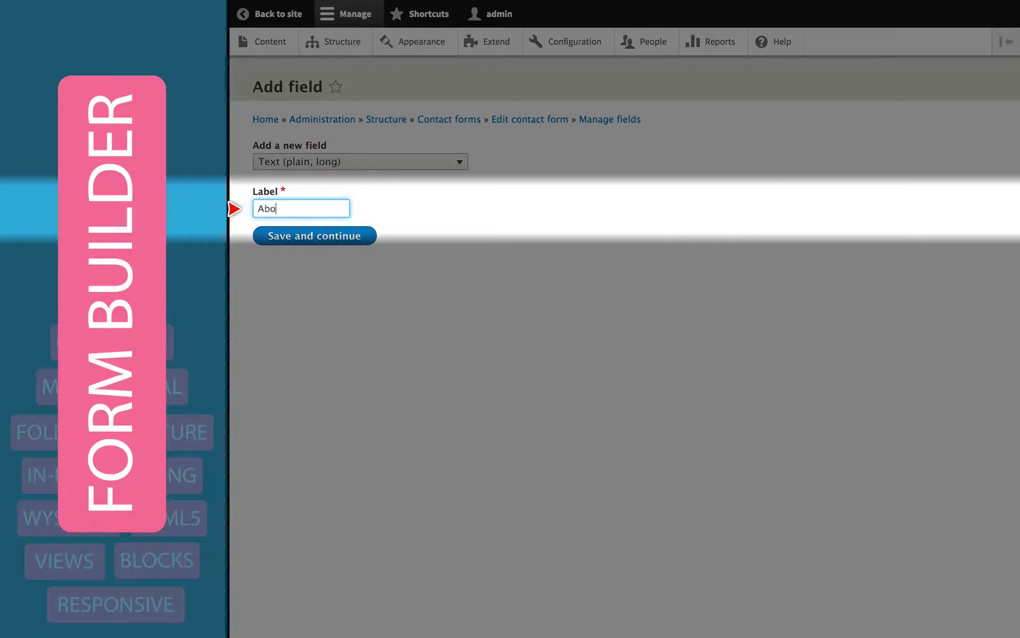
type("ut yourself")
left_click(306, 236)
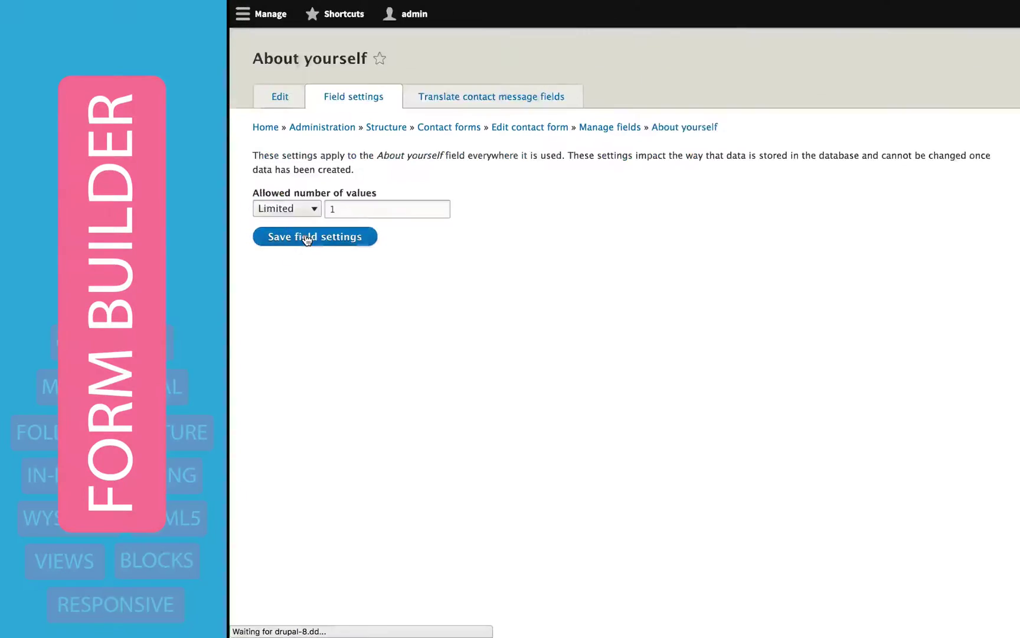
left_click(312, 236)
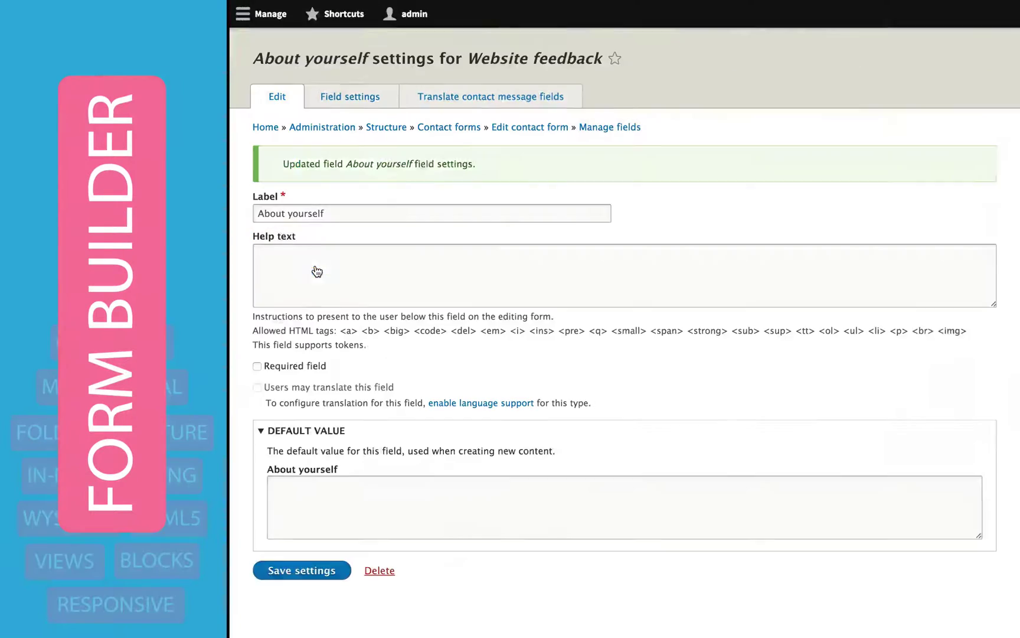
left_click(301, 597)
left_click(305, 359)
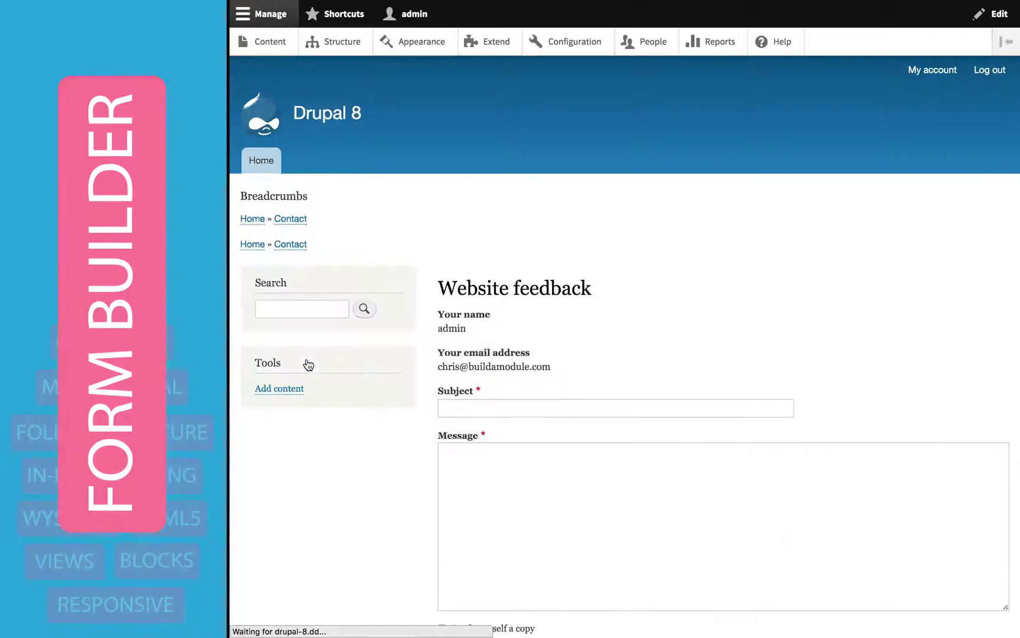
scroll(308, 364, "down", 5)
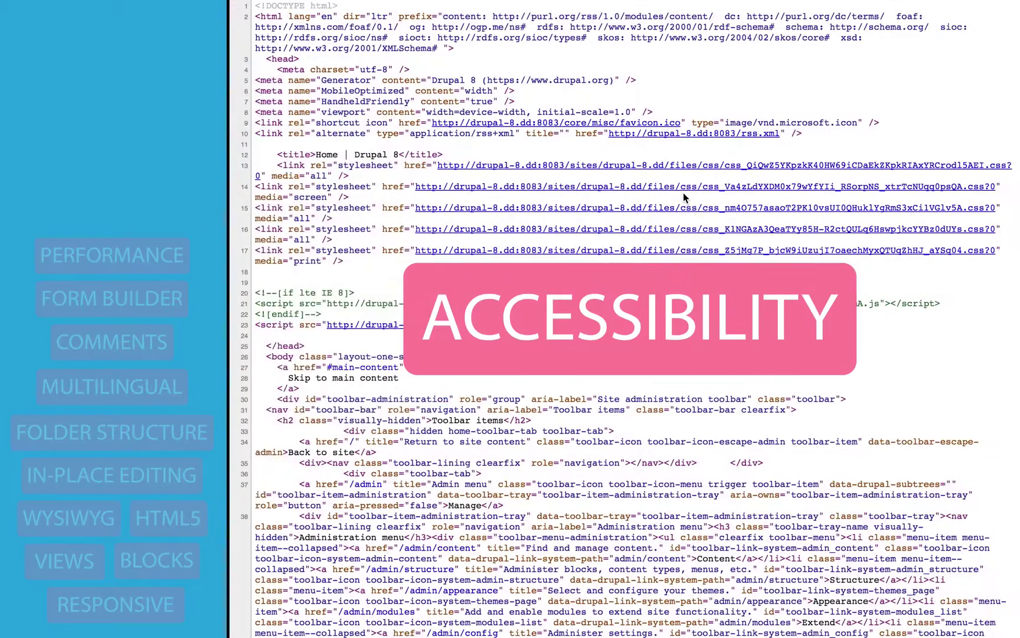
Search the home page source for 'aria' with Cmd+F
scroll(633, 274, "down", 10)
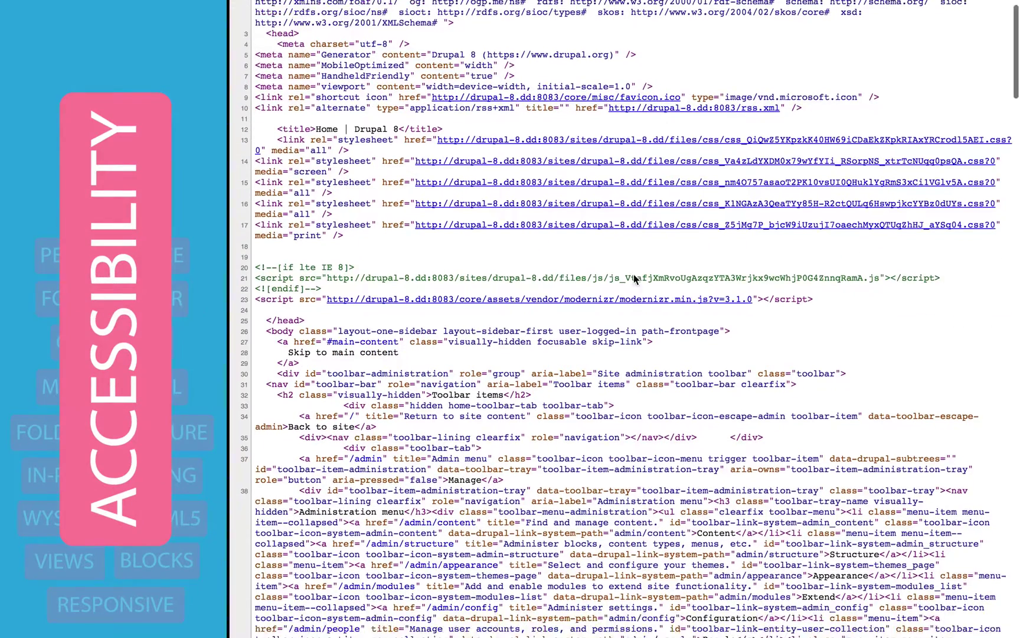
key("super+f")
type("aria")
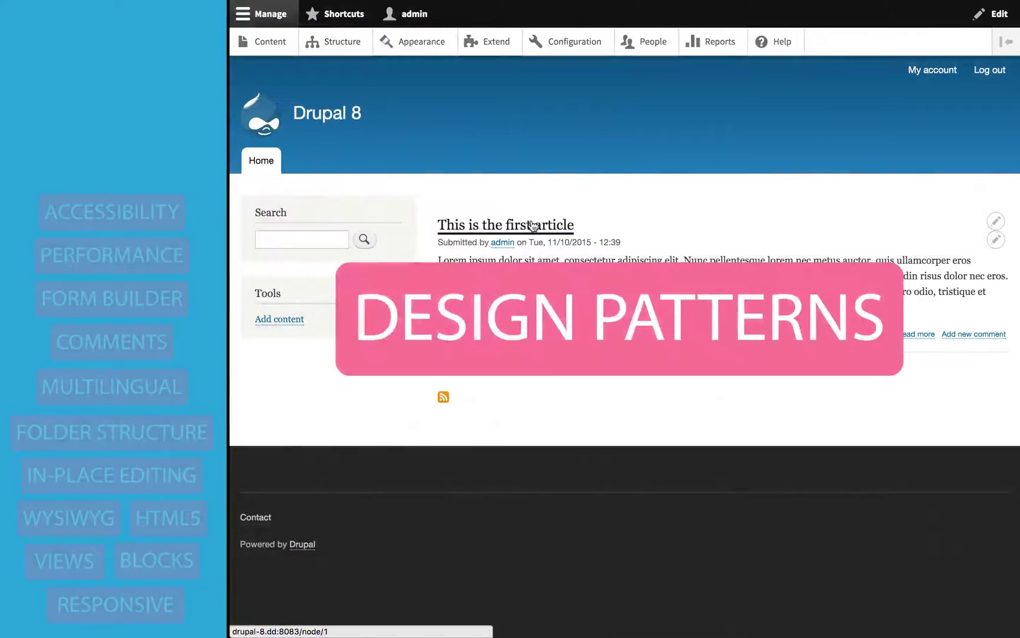
Go to the Structure administration page to reach the Views list
left_click(336, 42)
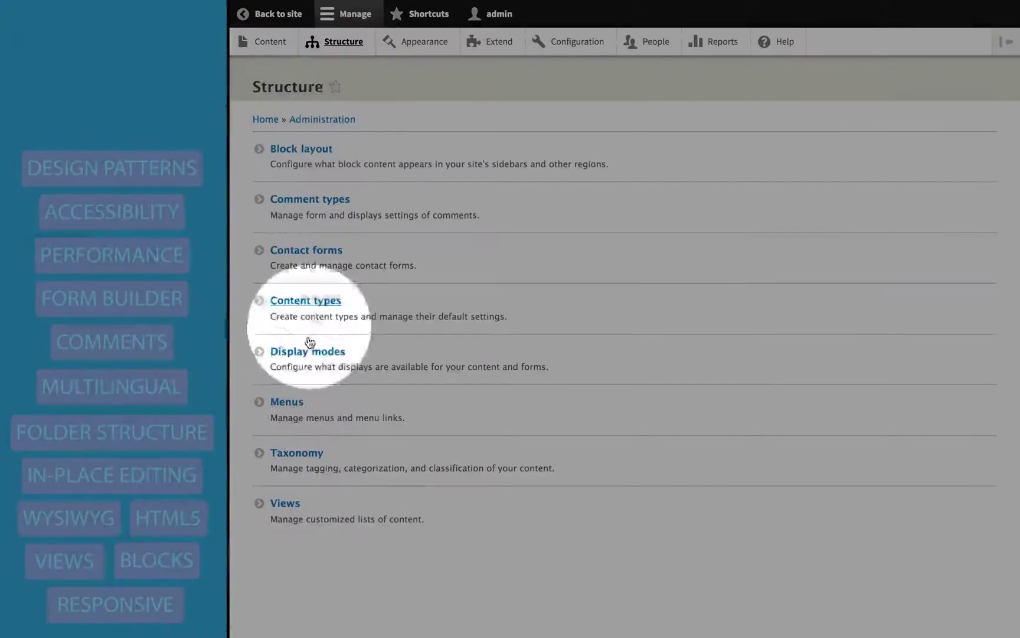
Add a Content view mode named 'New View Mode' under Display modes
left_click(308, 350)
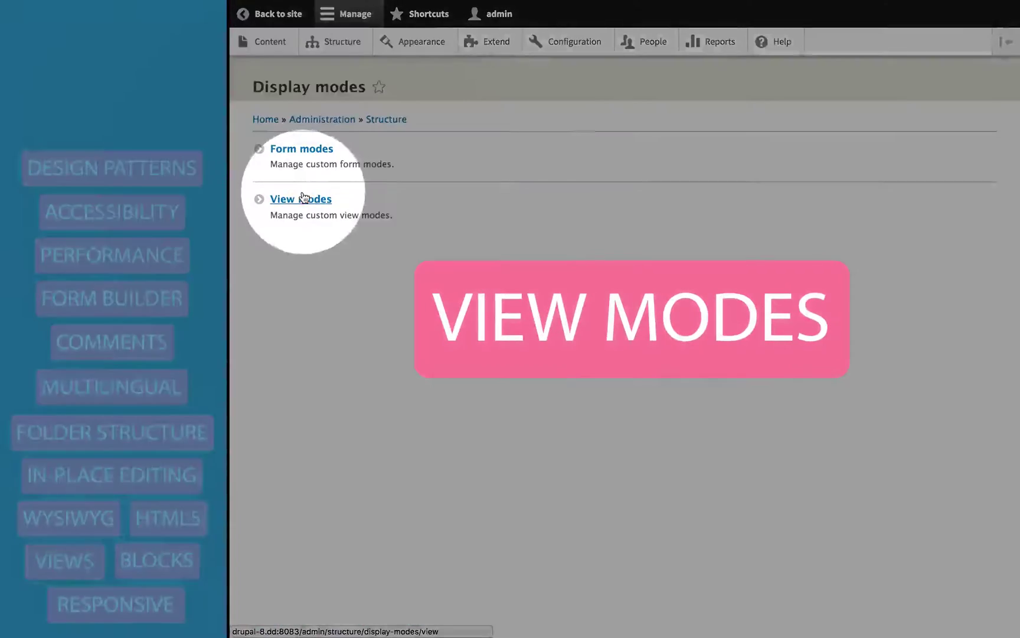
left_click(284, 201)
left_click(314, 148)
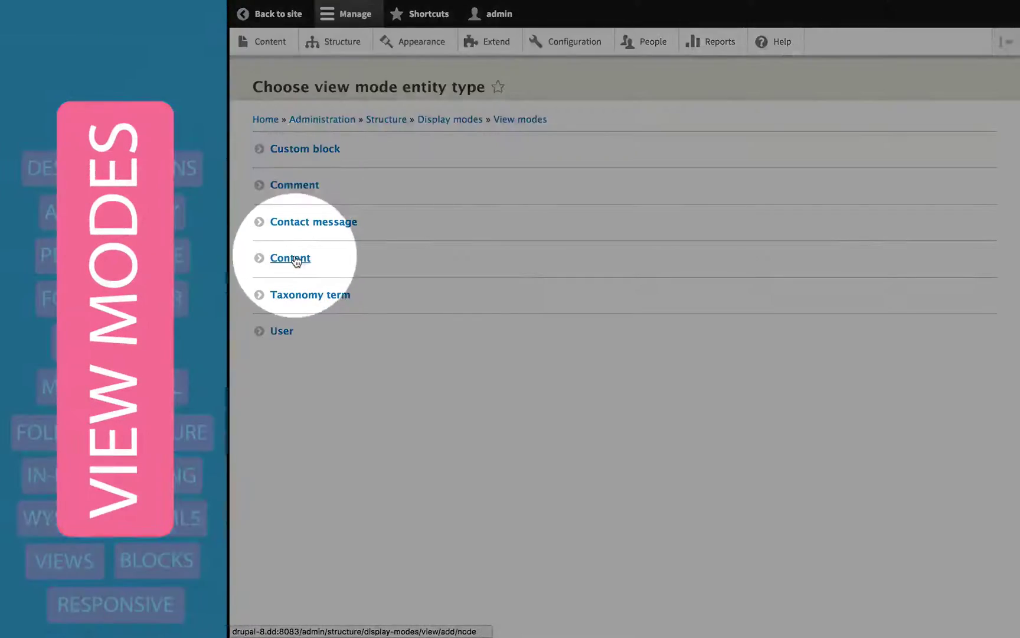
left_click(295, 259)
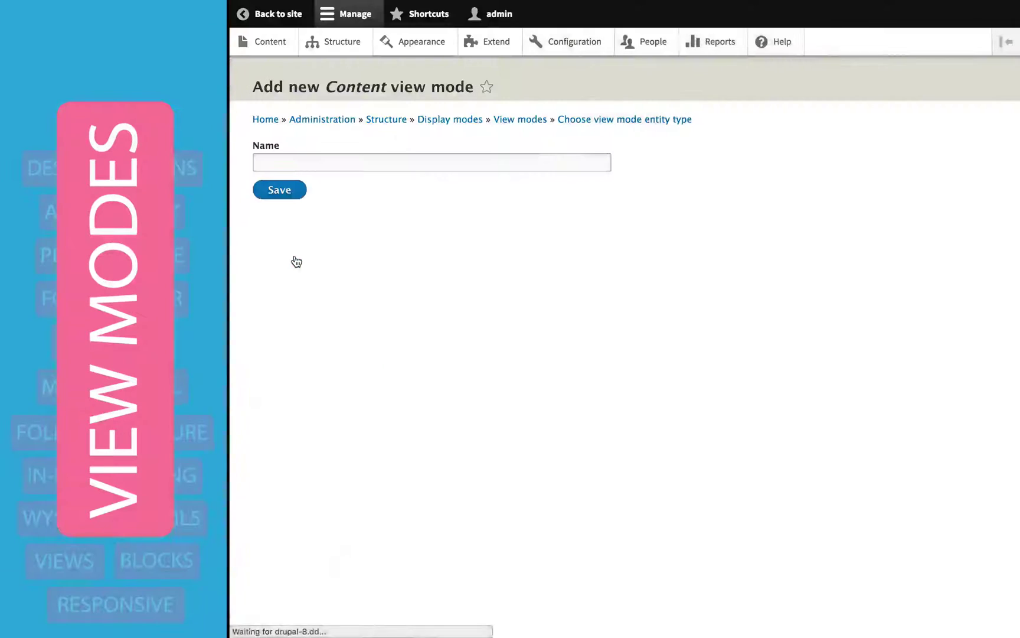
left_click(307, 166)
type("New View Mode")
left_click(281, 191)
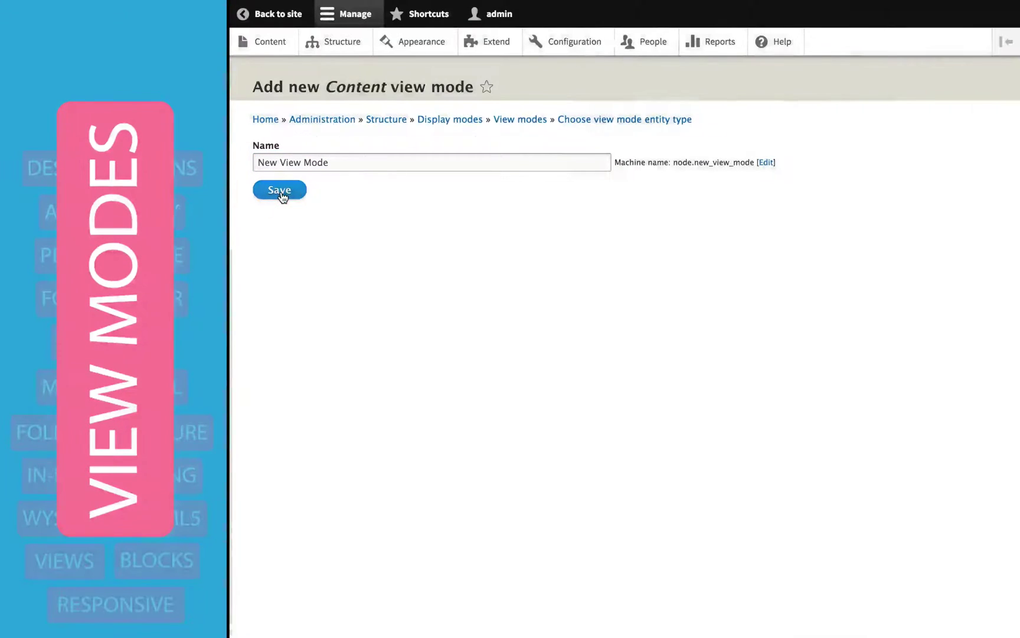
Enable custom display settings for New View Mode on Article's Manage display, save, and view it
left_click(334, 40)
left_click(322, 297)
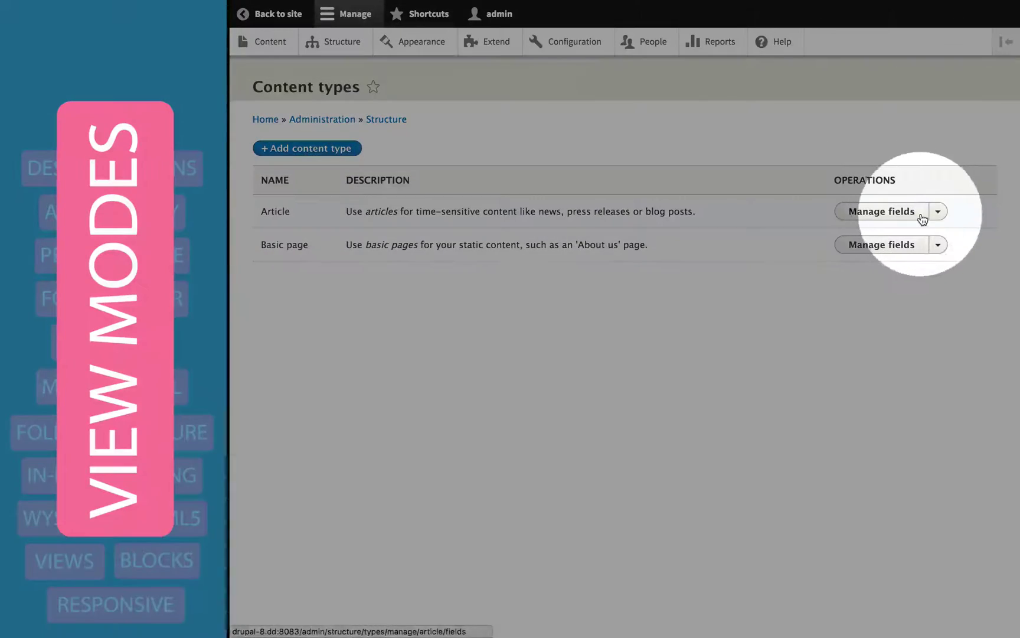
left_click(919, 214)
left_click(599, 129)
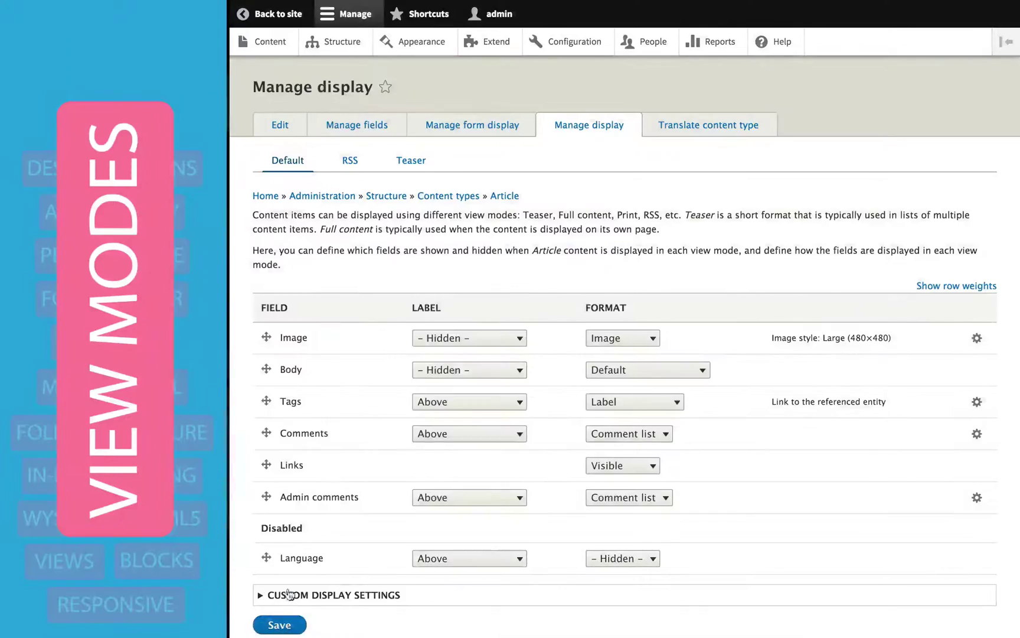
left_click(288, 595)
scroll(293, 594, "down", 2)
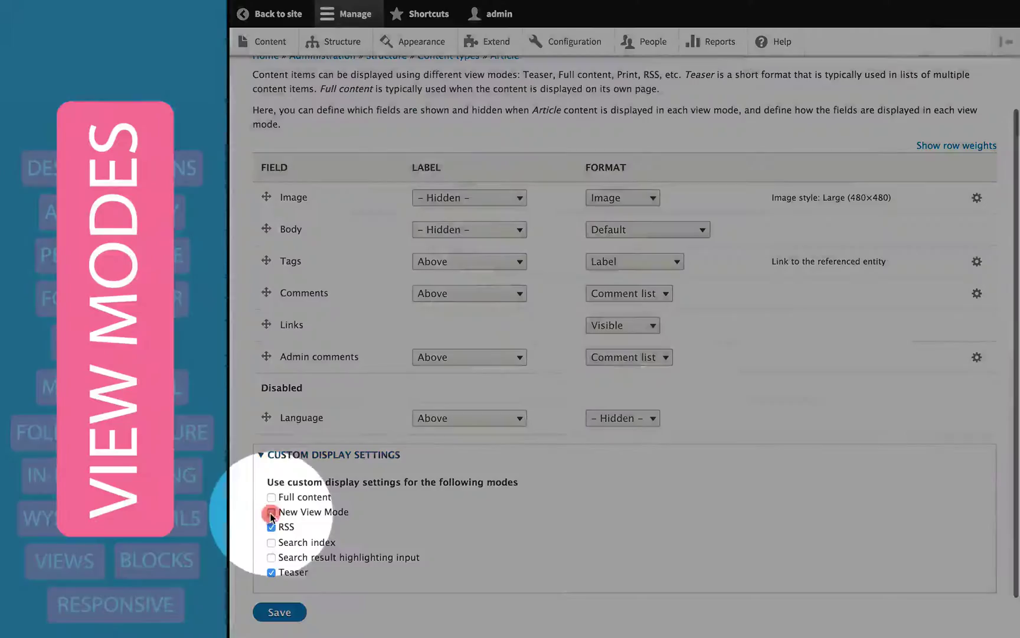
left_click(271, 512)
left_click(270, 611)
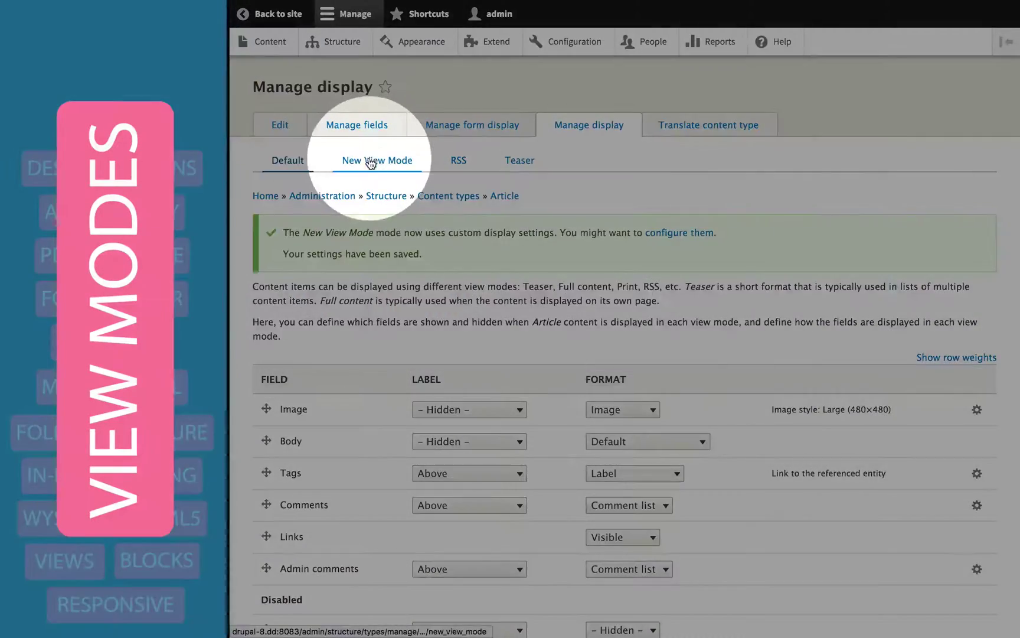
left_click(377, 161)
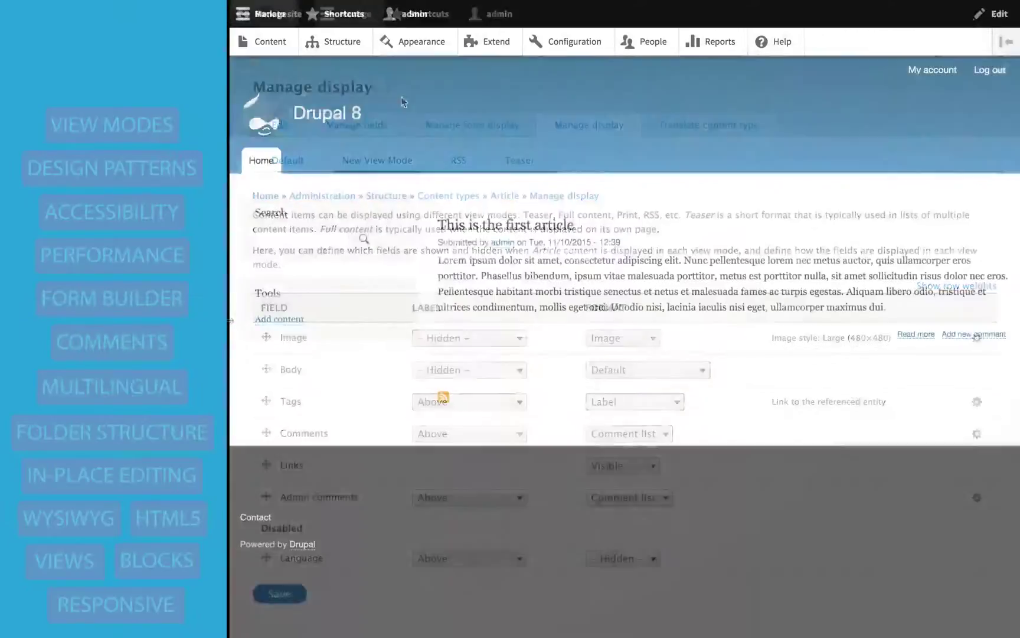
Add a Content form mode named 'New form mode' under Display modes
left_click(343, 45)
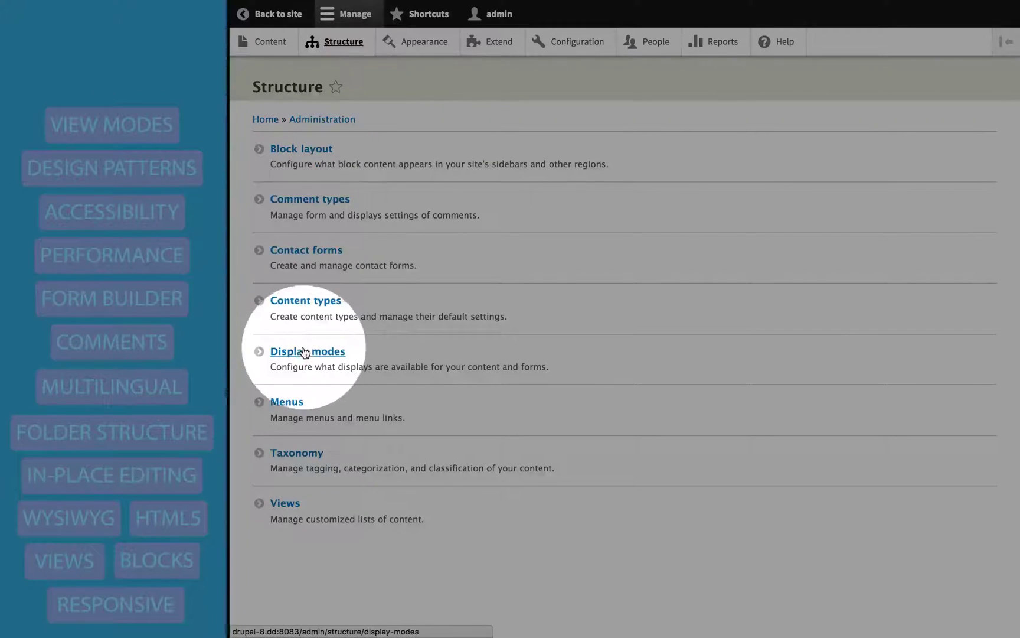
left_click(307, 353)
left_click(305, 155)
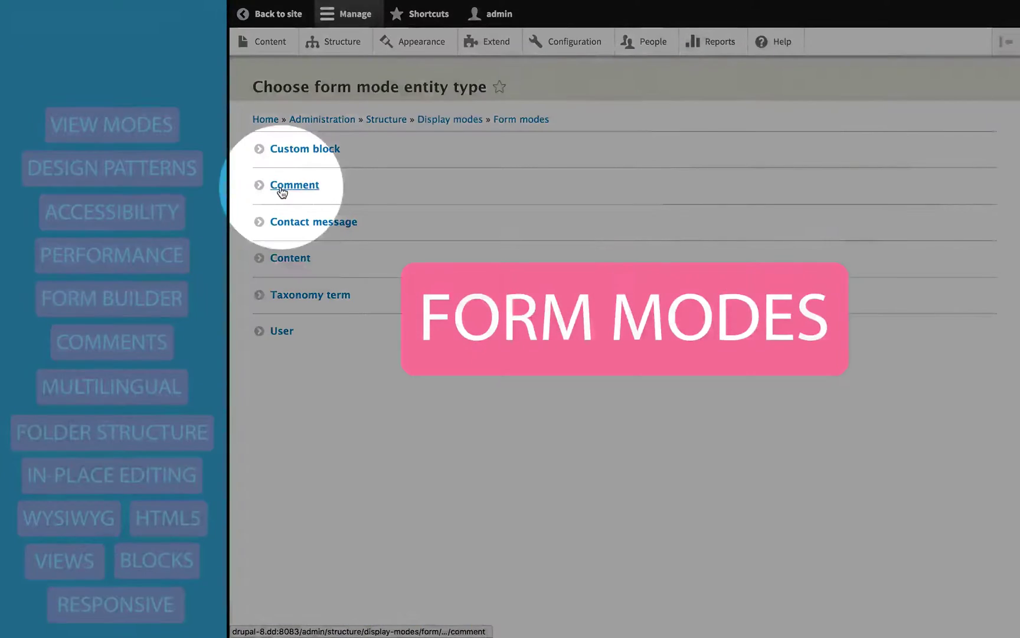
left_click(279, 258)
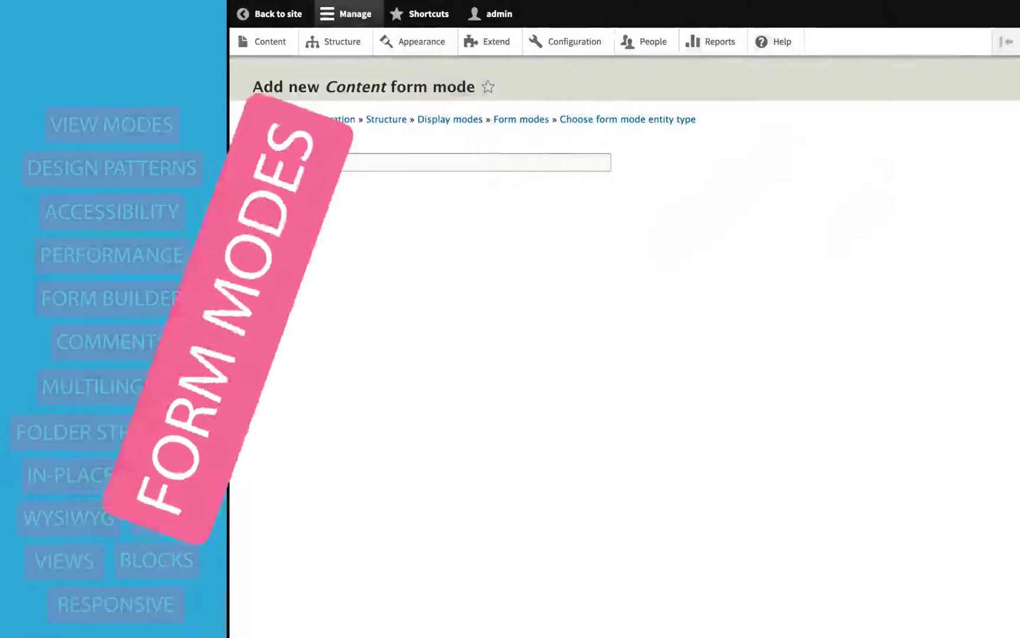
type("New form mode")
left_click(280, 189)
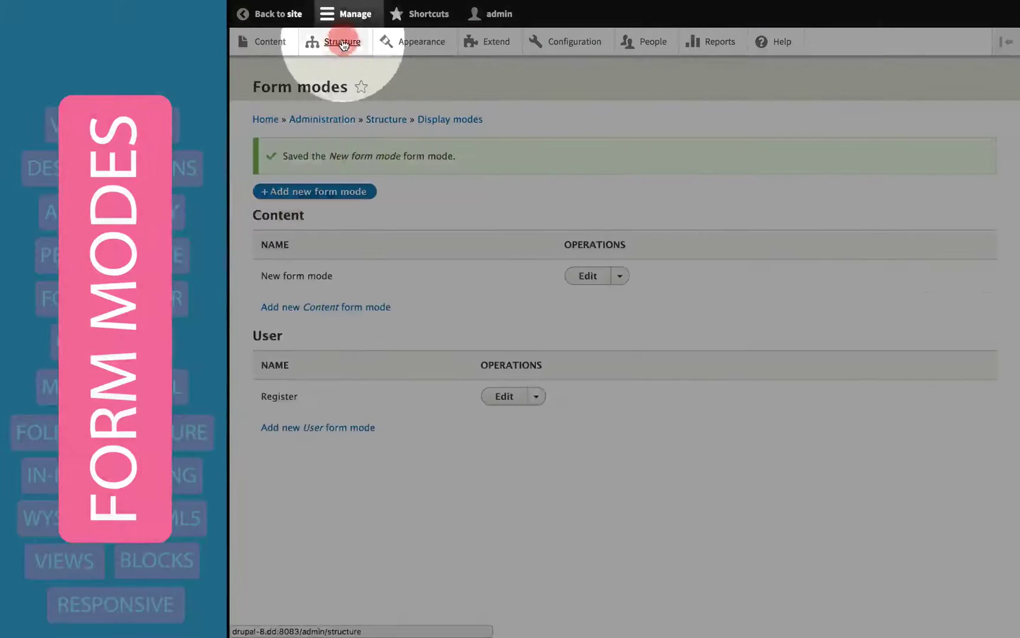
Enable custom form settings for New form mode on Article's form display, save, and open it
left_click(341, 40)
left_click(295, 298)
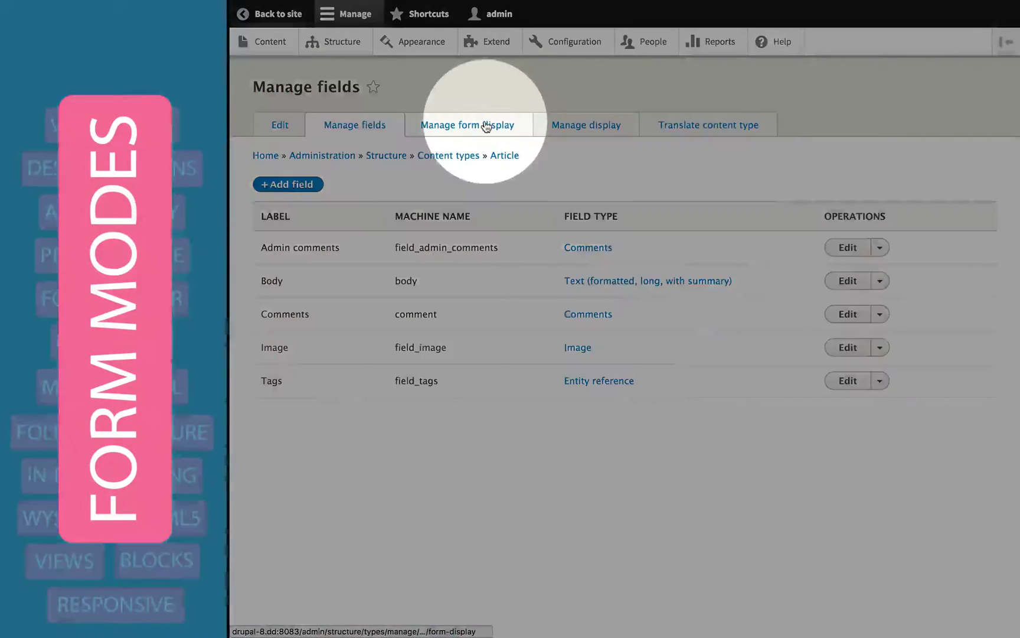
left_click(485, 127)
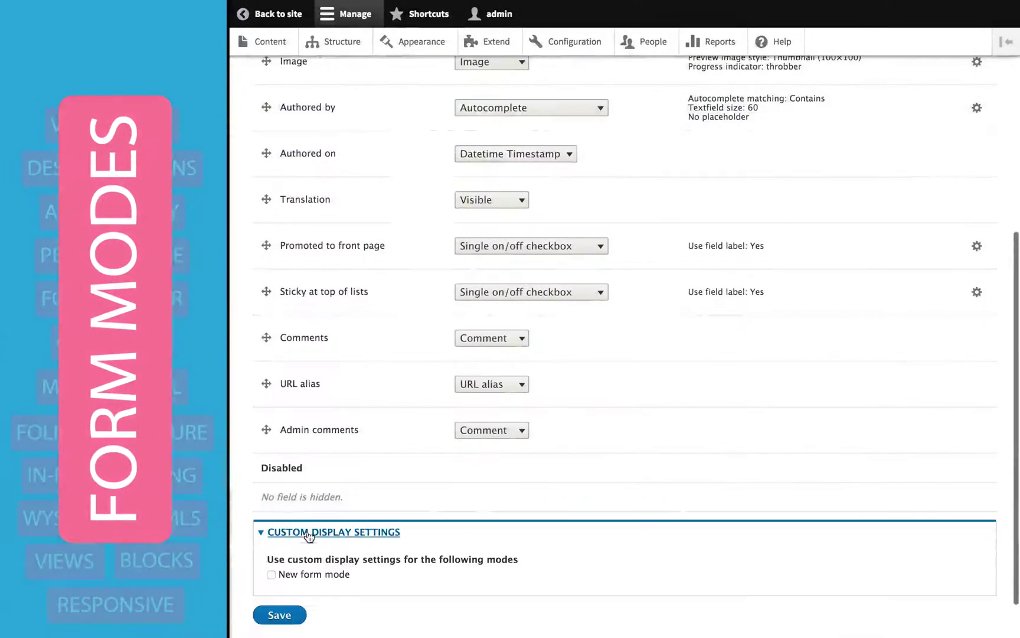
left_click(272, 575)
left_click(279, 615)
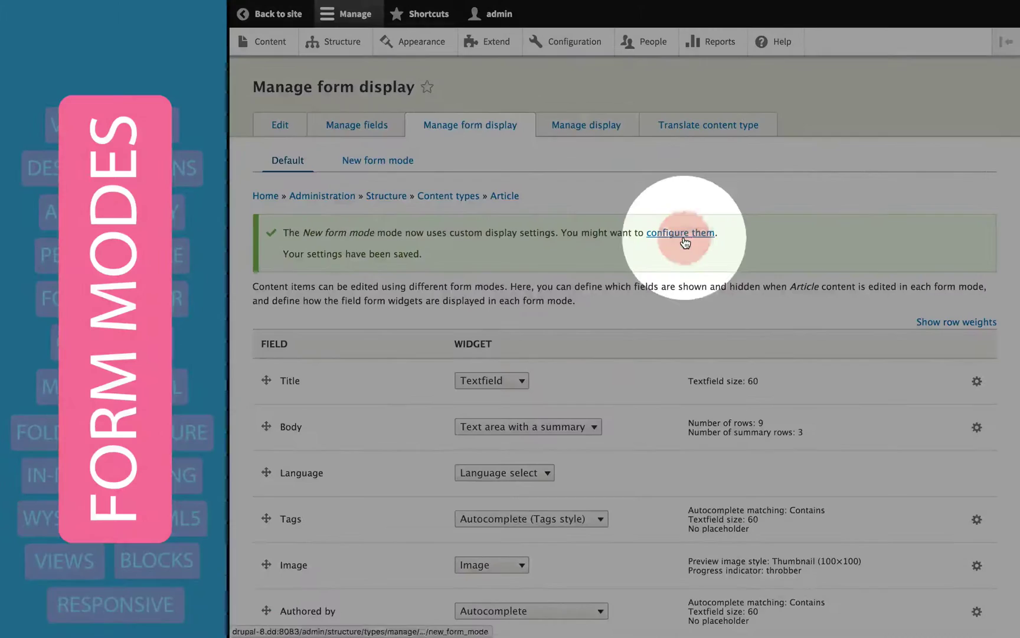
left_click(697, 208)
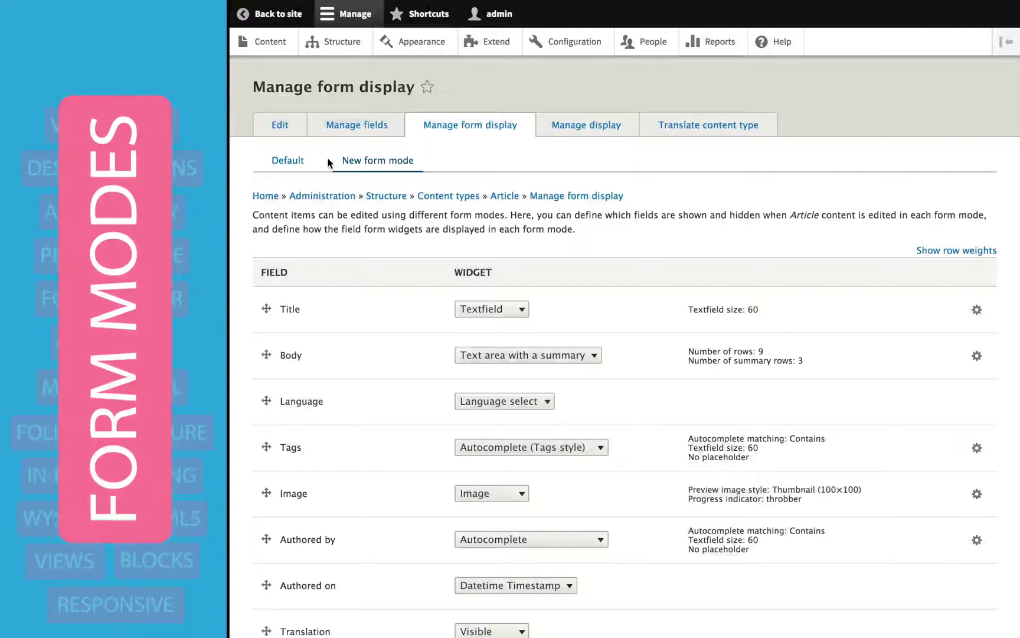